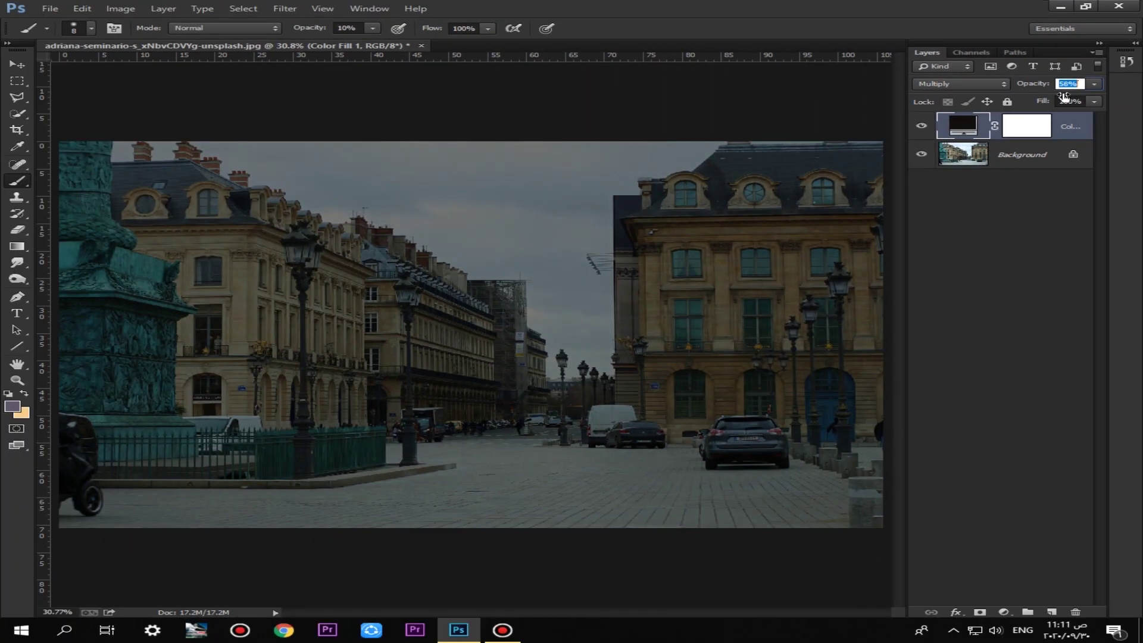
# Add a new layer and paint soft black shading over the sky, monument, side buildings and foreground pavement with a 10% opacity brush
pyautogui.hotkey('ctrl', 'shift', 'n')
pyautogui.press('Return')
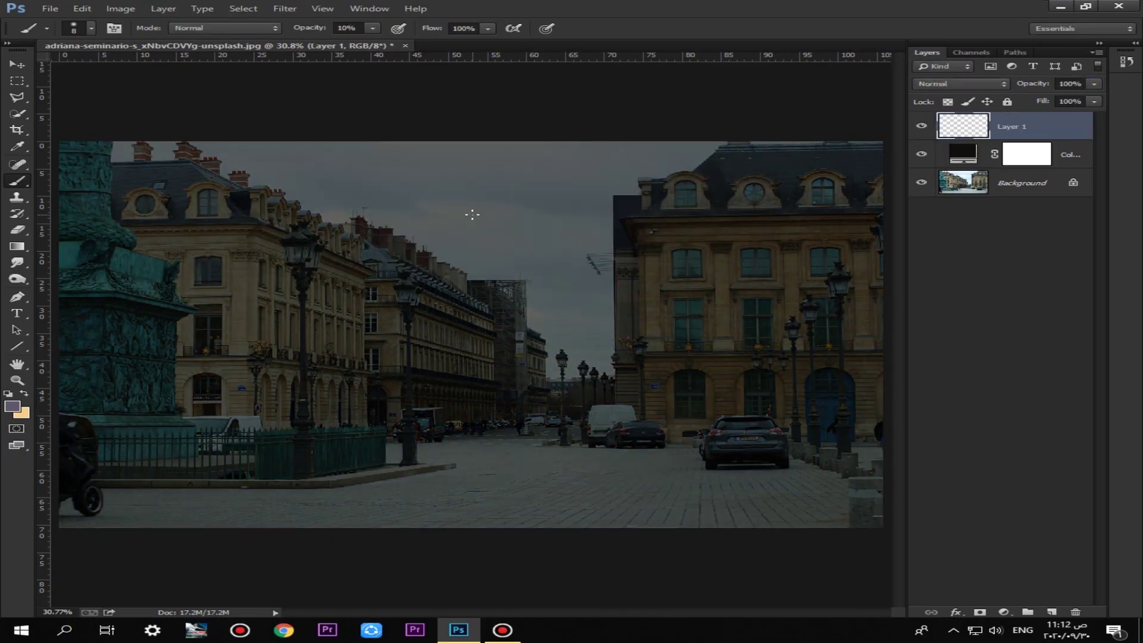
pyautogui.doubleClick(965, 156)
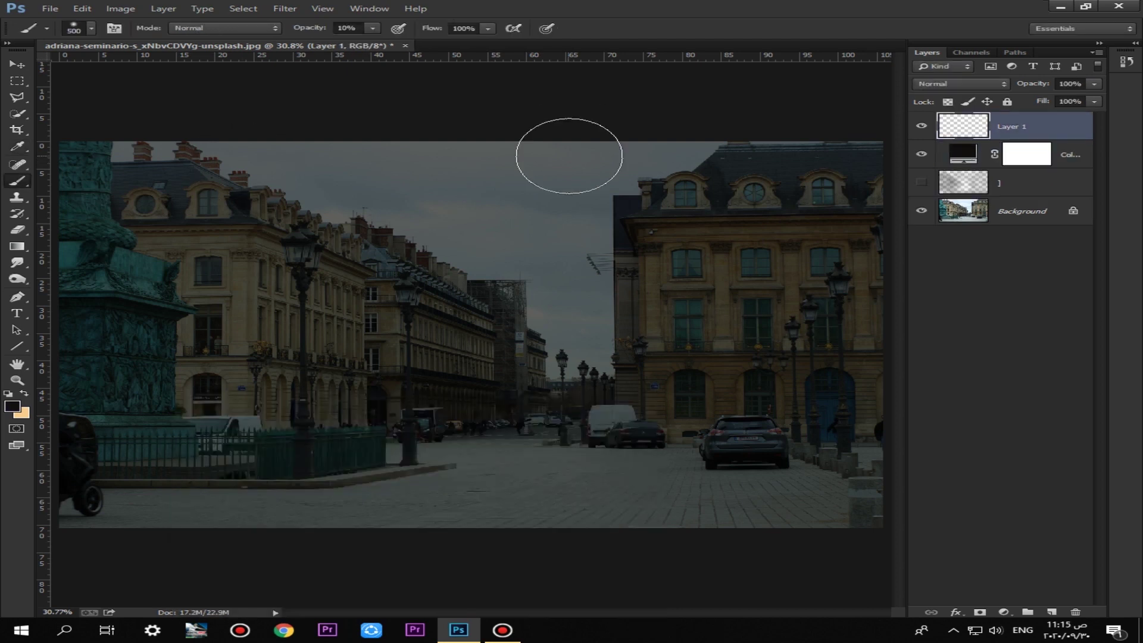
pyautogui.moveTo(377, 204); pyautogui.dragTo(679, 204)
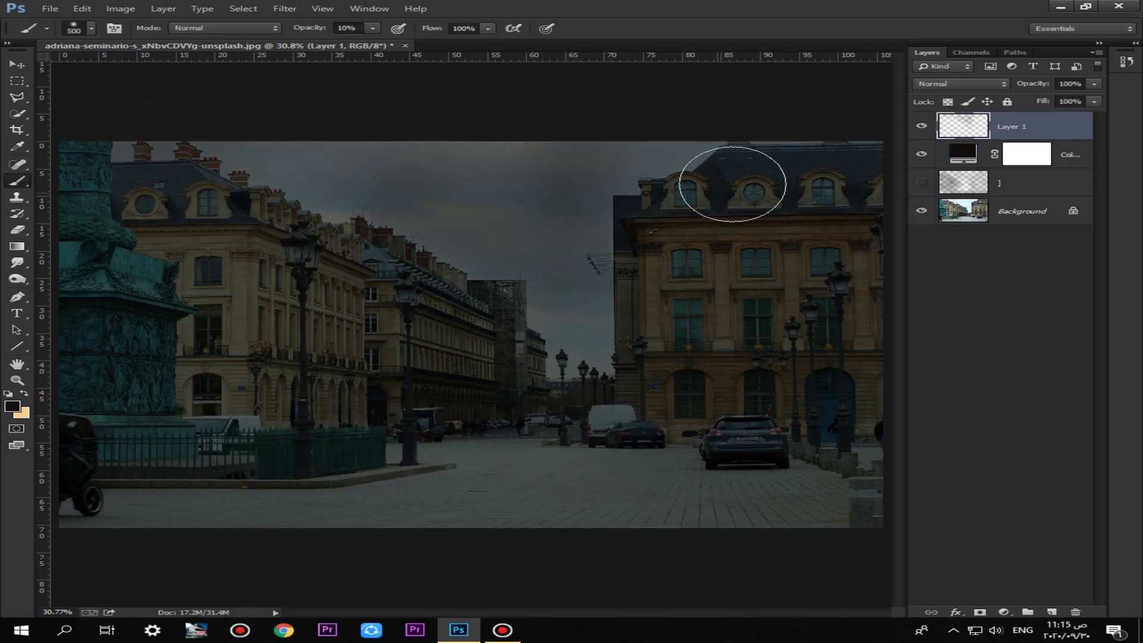
pyautogui.moveTo(144, 450)
pyautogui.mouseDown()
pyautogui.moveTo(173, 517)
pyautogui.moveTo(102, 199)
pyautogui.moveTo(215, 258)
pyautogui.moveTo(198, 411)
pyautogui.moveTo(153, 423)
pyautogui.mouseUp()
pyautogui.moveTo(761, 361)
pyautogui.mouseDown()
pyautogui.moveTo(856, 420)
pyautogui.moveTo(706, 278)
pyautogui.moveTo(828, 244)
pyautogui.moveTo(823, 185)
pyautogui.mouseUp()
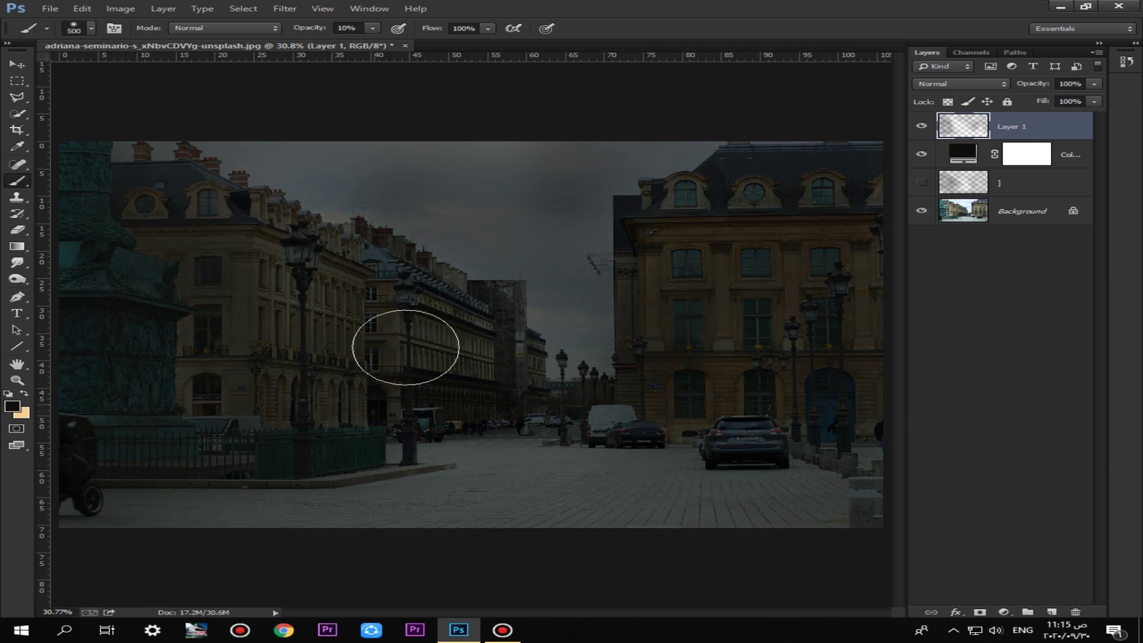
pyautogui.moveTo(291, 531); pyautogui.dragTo(793, 542)
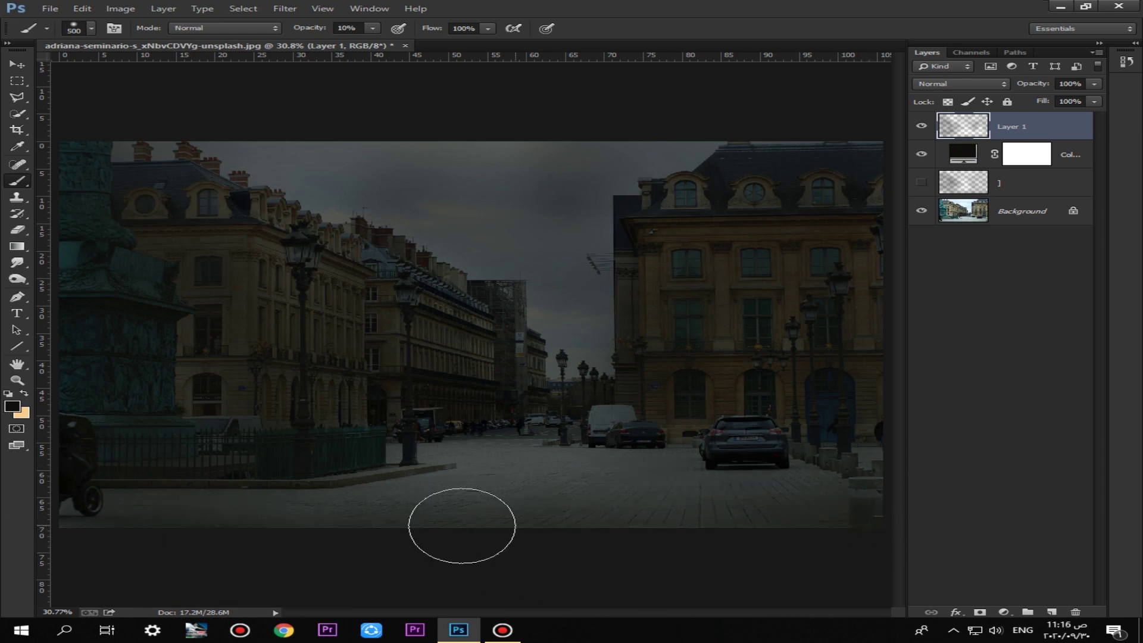
# Set the black shading layer's blend mode to Overlay and add a Color Balance adjustment layer above it
pyautogui.click(961, 83)
pyautogui.click(975, 245)
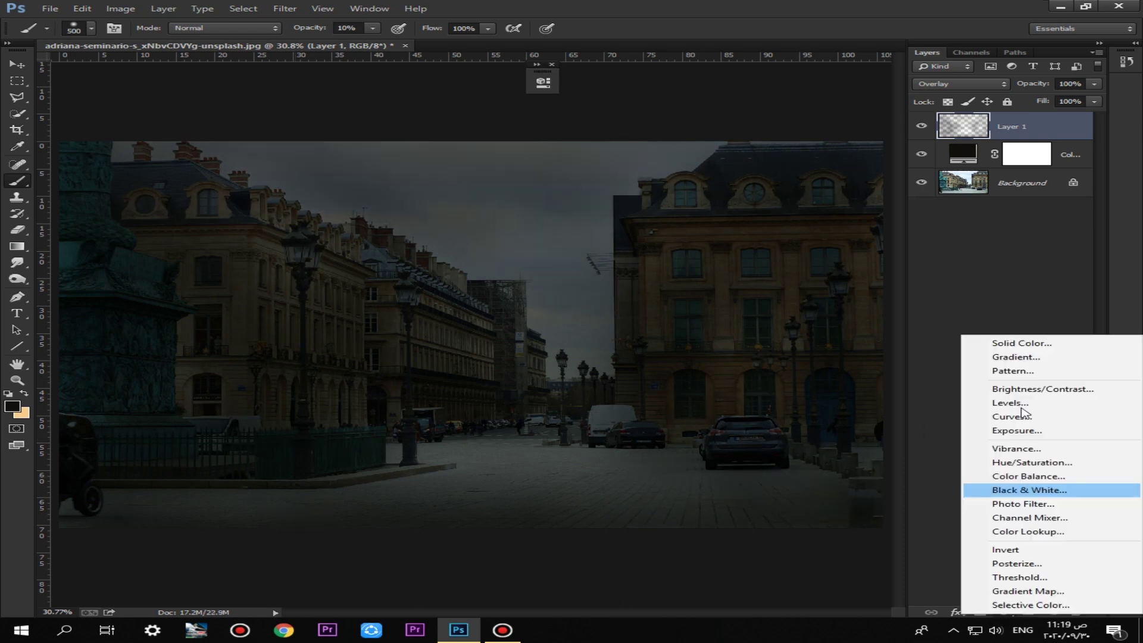
pyautogui.click(1006, 471)
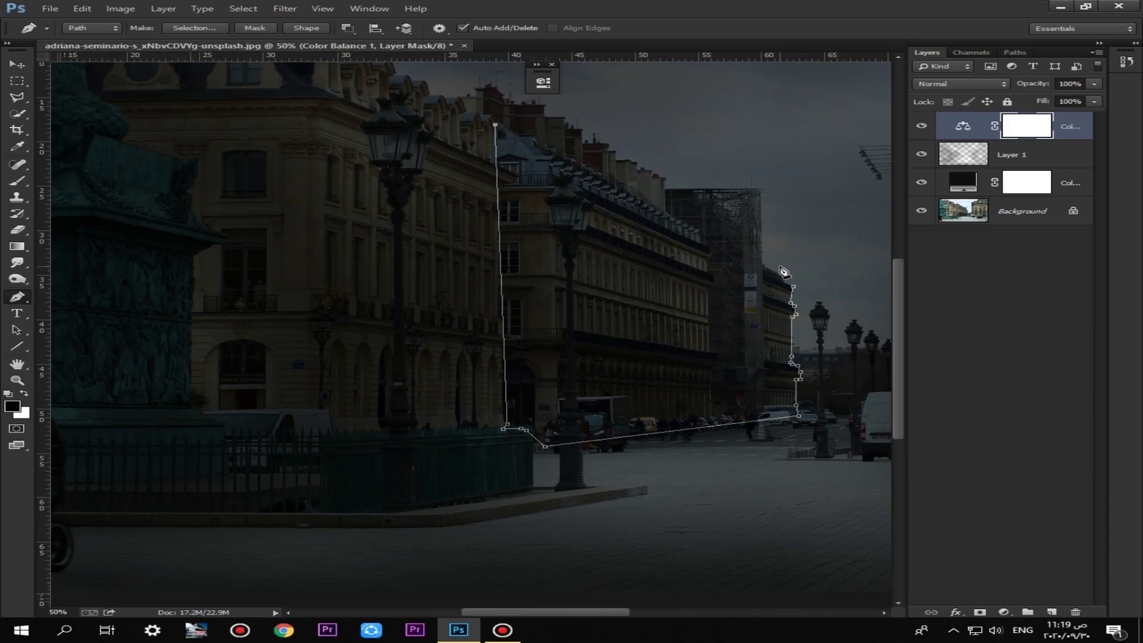
# Outline the receding building row with the Pen tool and paint soft pale haze beyond its edge around the distant street lamps
pyautogui.moveTo(783, 271); pyautogui.dragTo(571, 387)
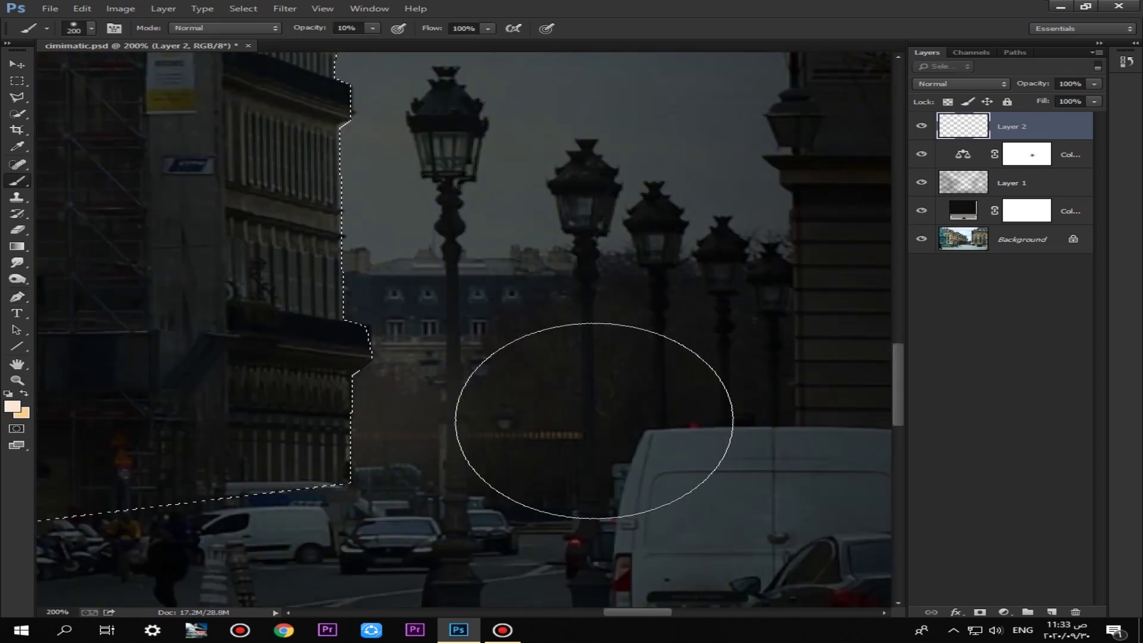
pyautogui.moveTo(594, 414); pyautogui.dragTo(556, 446)
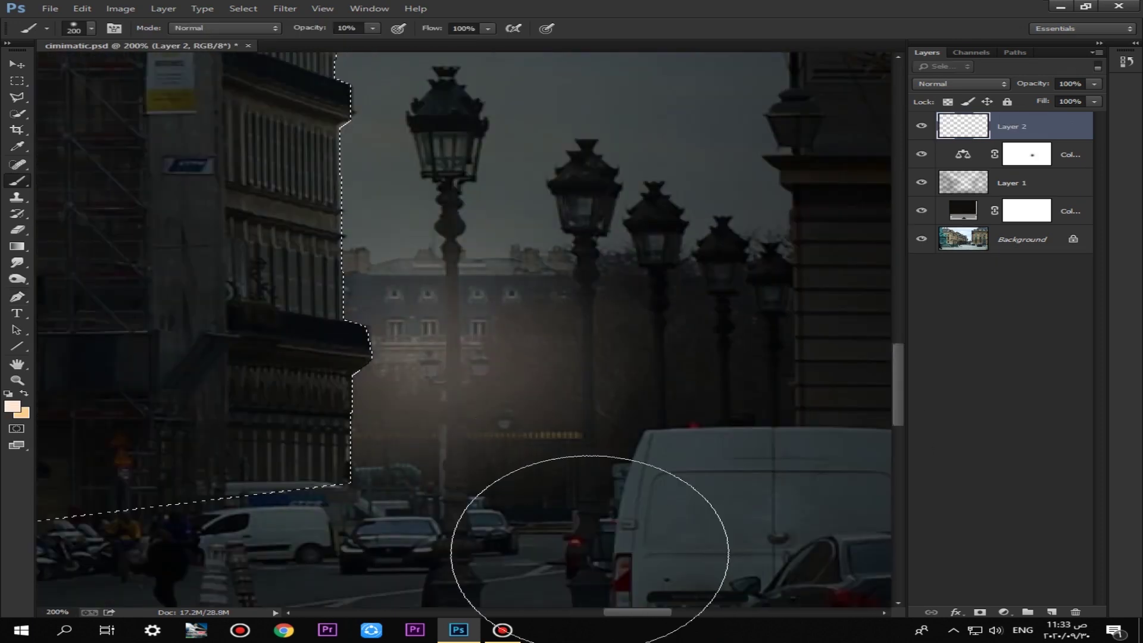
pyautogui.moveTo(394, 308)
pyautogui.mouseDown()
pyautogui.moveTo(671, 322)
pyautogui.moveTo(614, 279)
pyautogui.mouseUp()
pyautogui.hotkey('ctrl', 'd')
# Erase the haze along the nearest of the distant lamp posts with a small Eraser at 30% opacity
pyautogui.moveTo(732, 407); pyautogui.dragTo(809, 403)
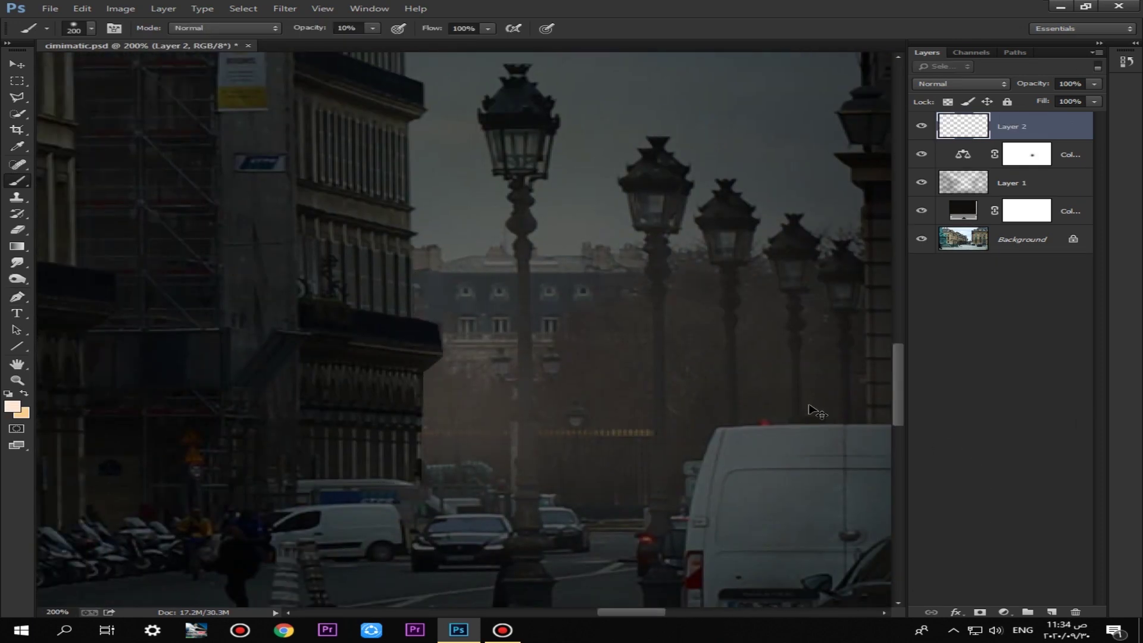
pyautogui.hotkey('ctrl', '+')
pyautogui.moveTo(654, 250); pyautogui.dragTo(579, 415)
pyautogui.press('e')
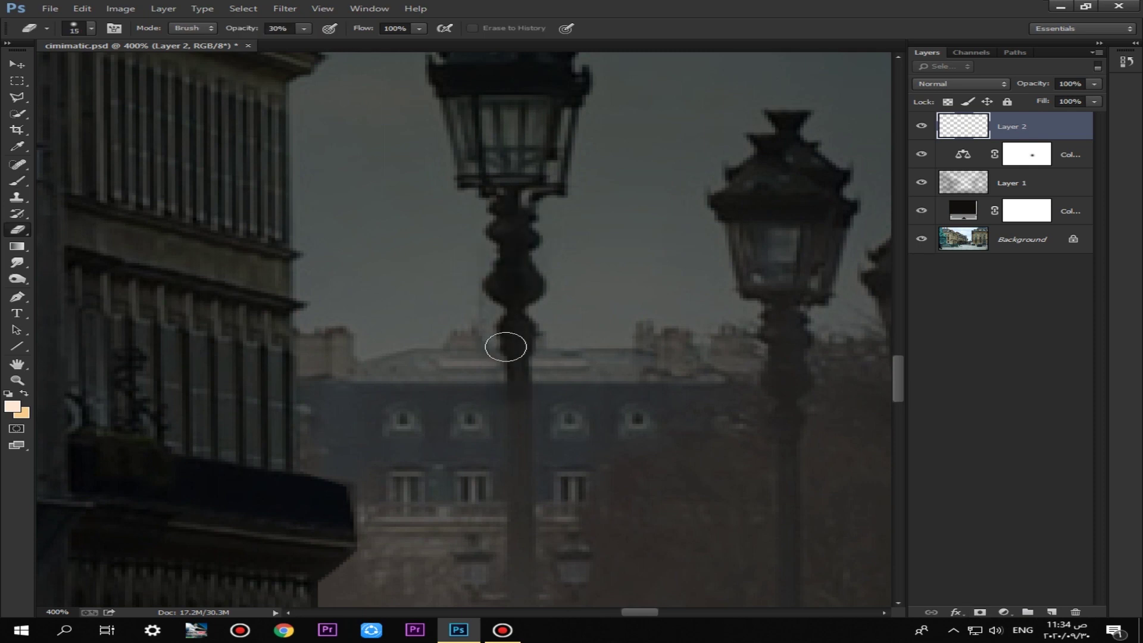
pyautogui.scroll(-3, 517, 321)
pyautogui.rightClick(543, 261)
pyautogui.moveTo(639, 319); pyautogui.dragTo(743, 319)
pyautogui.moveTo(542, 268); pyautogui.dragTo(543, 424)
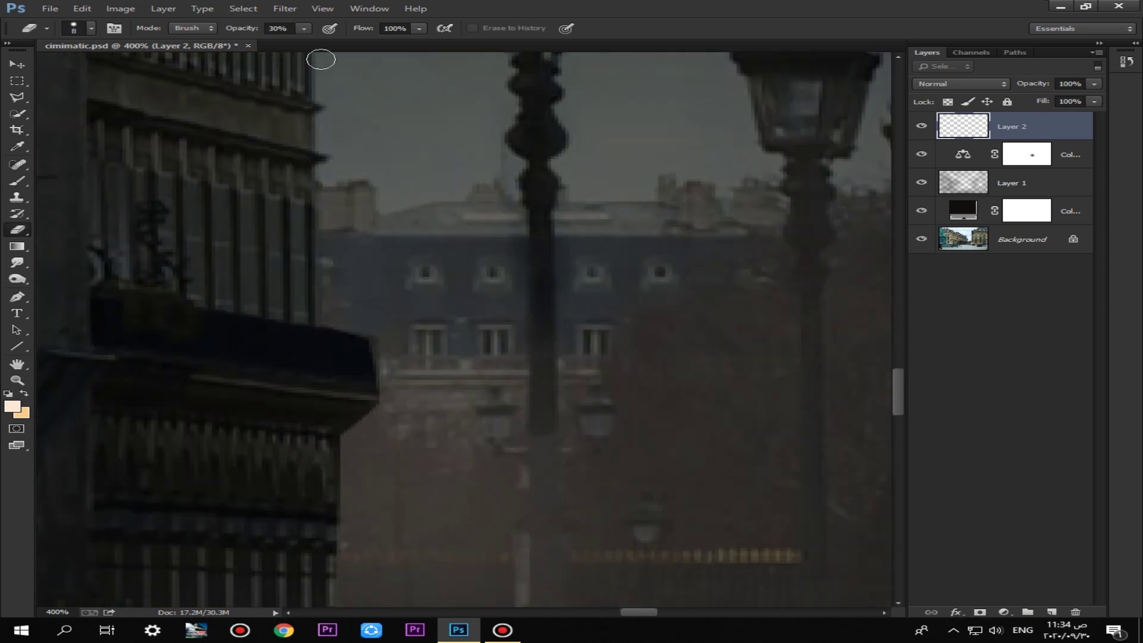
pyautogui.moveTo(545, 284); pyautogui.dragTo(543, 476)
pyautogui.scroll(-3, 542, 476)
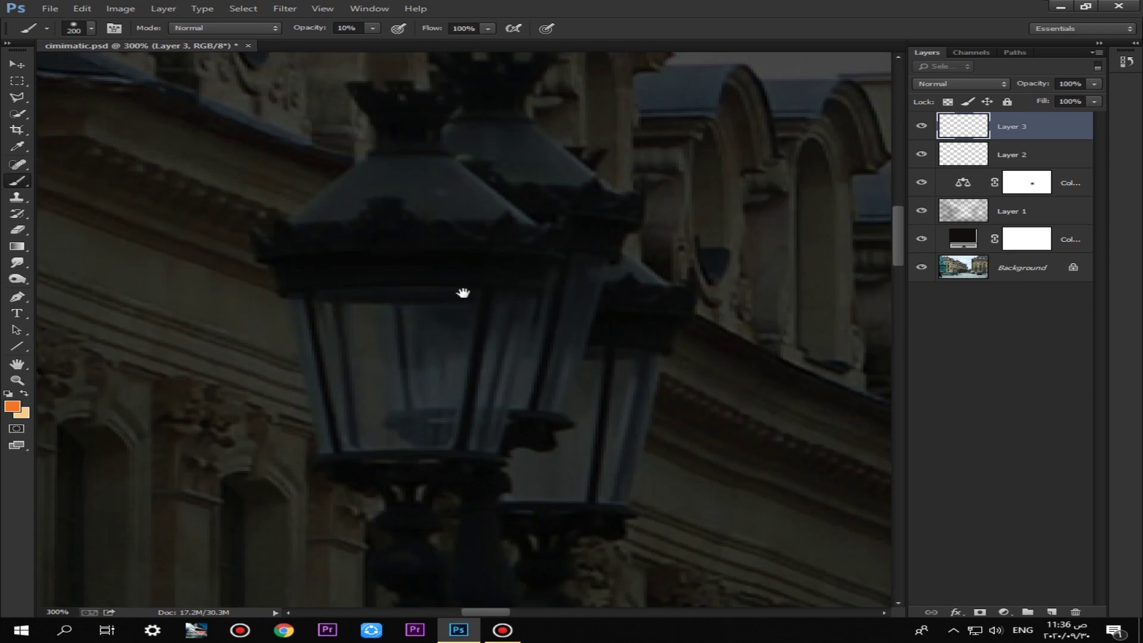
# Paint an orange flame inside the front glass of the large left lamp with a 6 px brush at 10% opacity
pyautogui.moveTo(463, 292); pyautogui.dragTo(567, 304)
pyautogui.press('[')
pyautogui.press('[')
pyautogui.press('[')
pyautogui.press('[')
pyautogui.press('[')
pyautogui.press('[')
pyautogui.press('[')
pyautogui.scroll(-1, 521, 456)
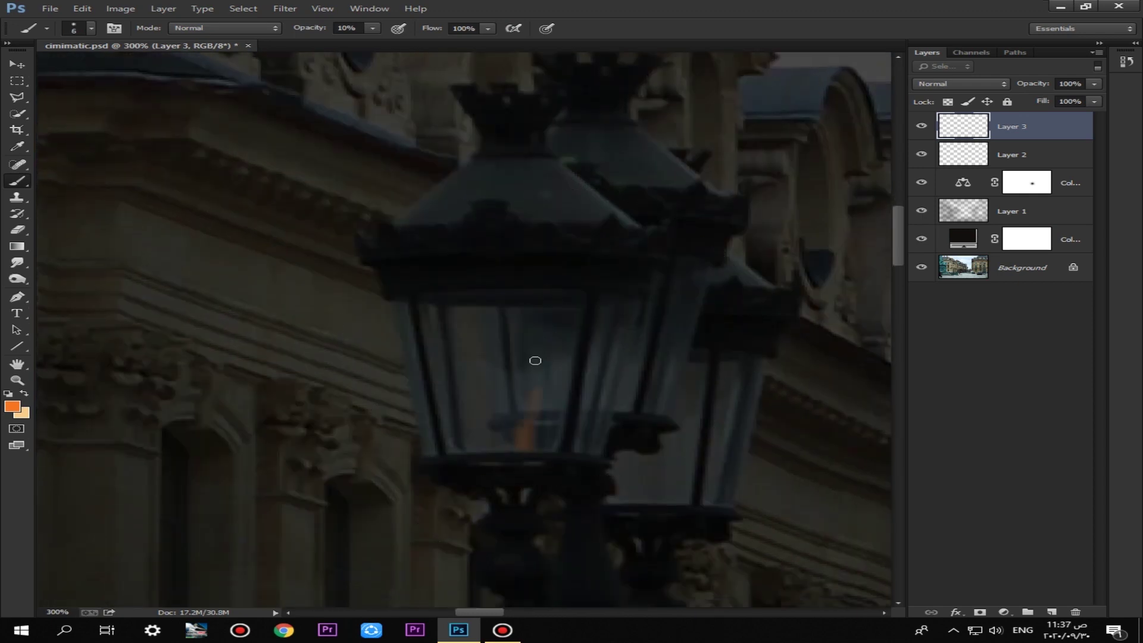
pyautogui.moveTo(523, 439); pyautogui.dragTo(511, 329)
pyautogui.scroll(-2, 481, 337)
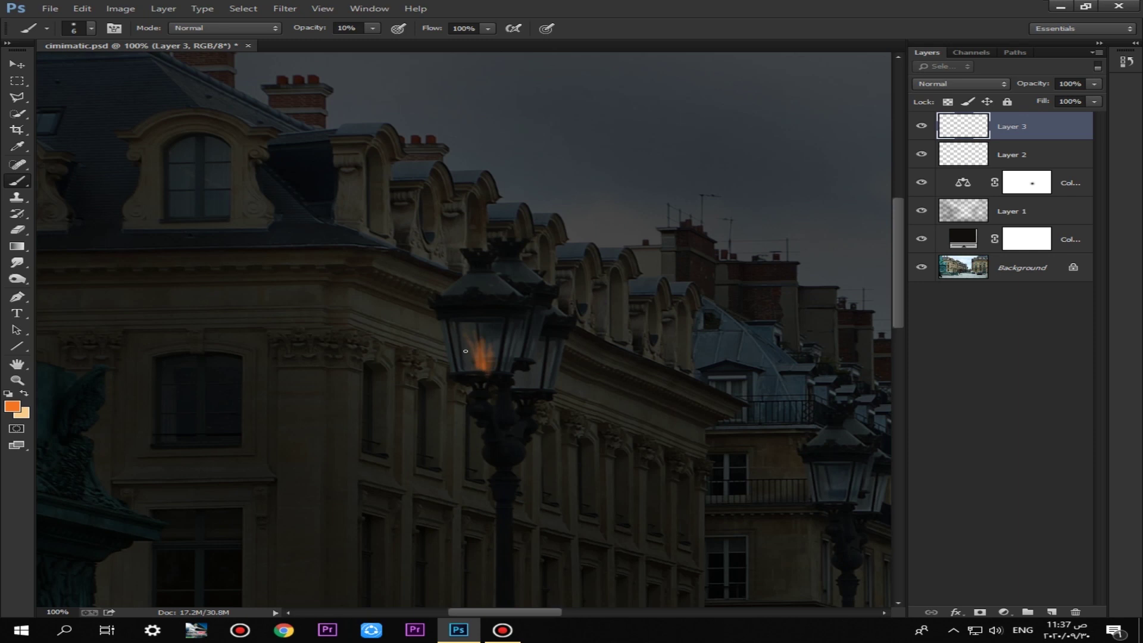
# Undo the last flame strokes in the large left lamp and repaint the base of the flame
pyautogui.hotkey('ctrl', 'alt', 'z')
pyautogui.hotkey('ctrl', 'alt', 'z')
pyautogui.hotkey('ctrl', 'alt', 'z')
pyautogui.scroll(2, 464, 350)
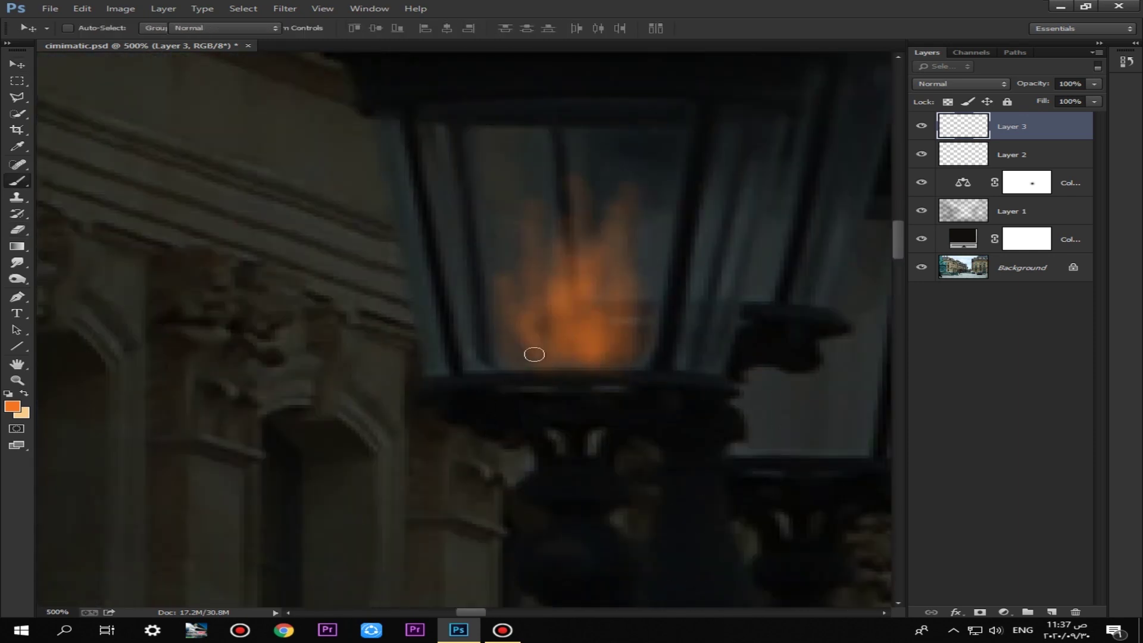
pyautogui.moveTo(543, 340); pyautogui.dragTo(528, 369)
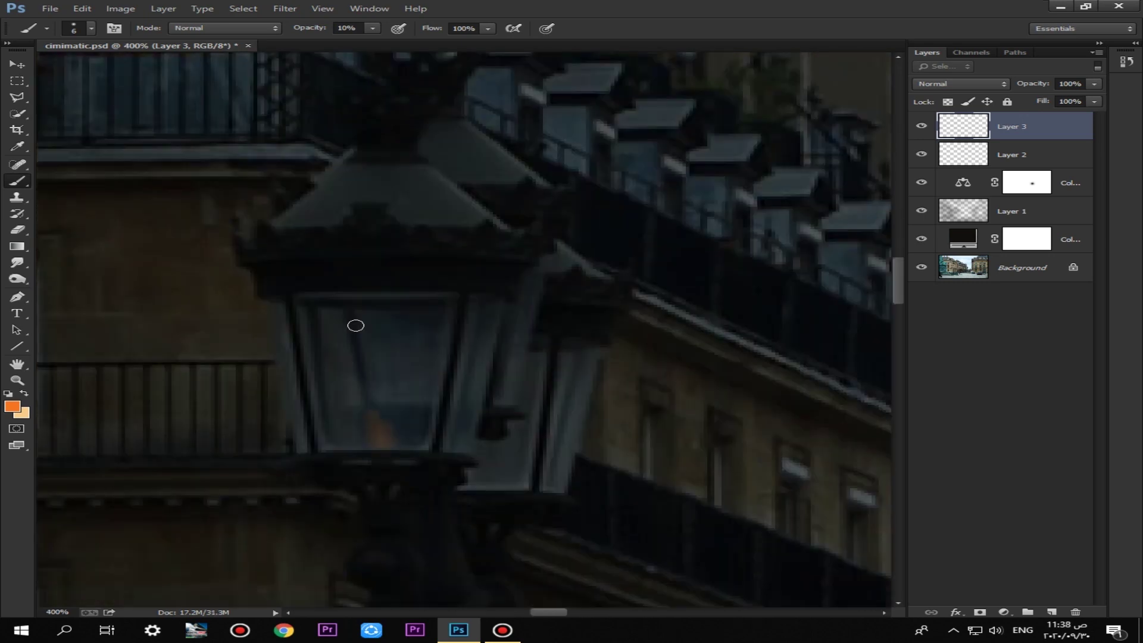
# Paint small orange flames inside the second left lamp and the row of distant street lamps, reducing the brush to 4 px
pyautogui.moveTo(382, 441)
pyautogui.mouseDown()
pyautogui.moveTo(367, 393)
pyautogui.moveTo(394, 373)
pyautogui.moveTo(383, 408)
pyautogui.moveTo(408, 431)
pyautogui.mouseUp()
pyautogui.scroll(-4, 480, 260)
pyautogui.moveTo(512, 470)
pyautogui.mouseDown()
pyautogui.moveTo(480, 260)
pyautogui.moveTo(286, 178)
pyautogui.mouseUp()
pyautogui.scroll(4, 483, 264)
pyautogui.moveTo(535, 327); pyautogui.dragTo(437, 316)
pyautogui.press('[')
pyautogui.press('[')
pyautogui.moveTo(511, 312)
pyautogui.mouseDown()
pyautogui.moveTo(499, 275)
pyautogui.moveTo(479, 271)
pyautogui.moveTo(515, 263)
pyautogui.moveTo(522, 296)
pyautogui.mouseUp()
pyautogui.moveTo(677, 347); pyautogui.dragTo(342, 267)
pyautogui.moveTo(507, 316); pyautogui.dragTo(512, 327)
pyautogui.moveTo(654, 351); pyautogui.dragTo(408, 179)
pyautogui.click(453, 247)
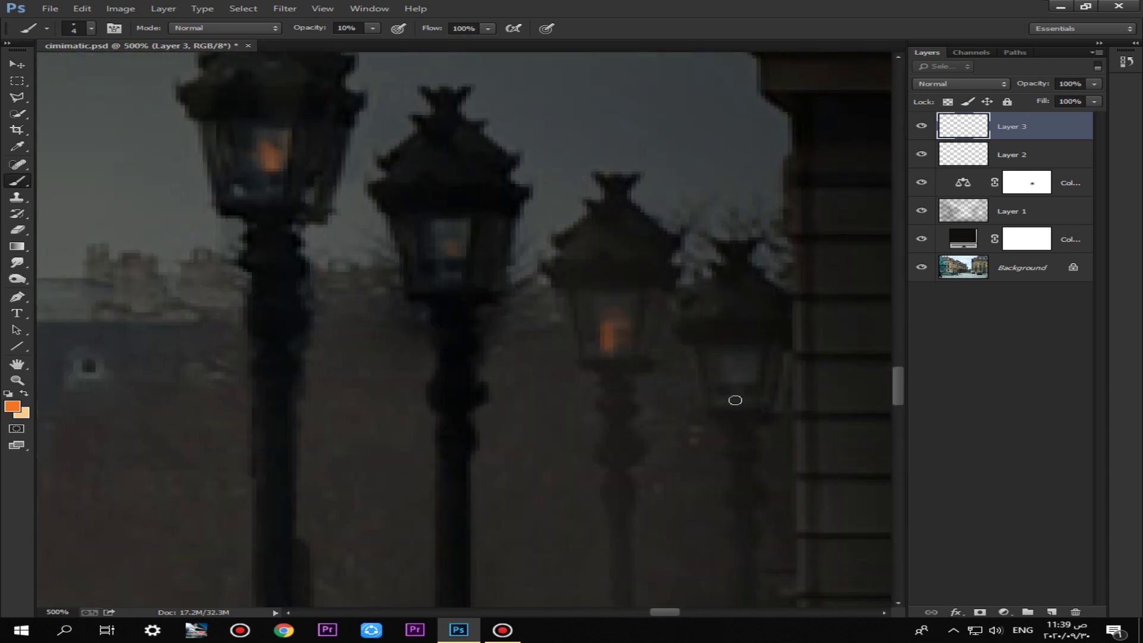
pyautogui.moveTo(743, 393); pyautogui.dragTo(724, 364)
# Paint an orange flame inside the tallest lamp in front of the right building with a 15 px brush
pyautogui.moveTo(440, 278); pyautogui.dragTo(544, 371)
pyautogui.scroll(-4, 224, 328)
pyautogui.scroll(4, 541, 349)
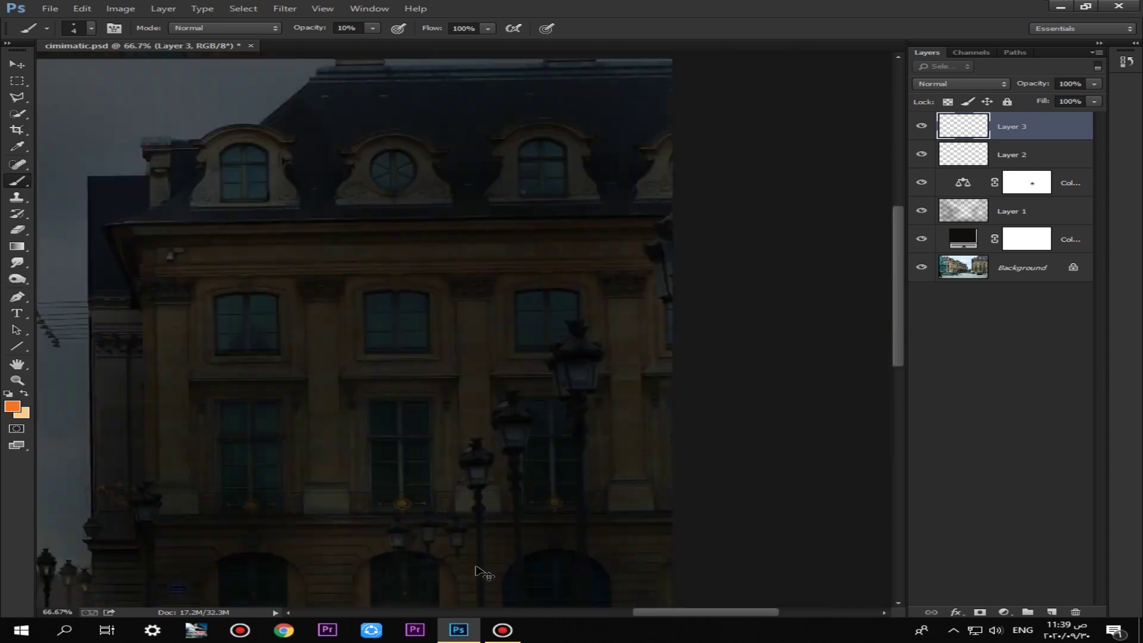
pyautogui.moveTo(533, 338); pyautogui.dragTo(515, 293)
pyautogui.press('e')
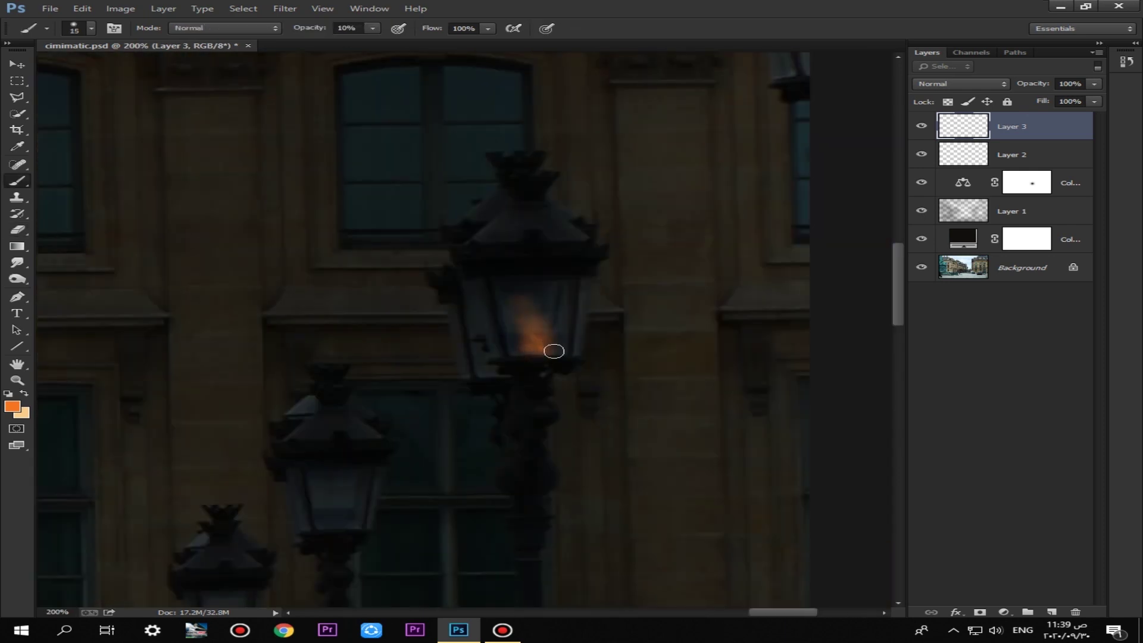
pyautogui.press('b')
pyautogui.scroll(1, 452, 363)
# Paint and clean up flames inside the smaller lamps in front of the right building using a reduced brush and the Eraser
pyautogui.moveTo(339, 510); pyautogui.dragTo(600, 179)
pyautogui.press('[')
pyautogui.press('e')
pyautogui.moveTo(530, 271)
pyautogui.mouseDown()
pyautogui.moveTo(526, 218)
pyautogui.moveTo(541, 211)
pyautogui.moveTo(530, 267)
pyautogui.moveTo(531, 246)
pyautogui.mouseUp()
pyautogui.press('b')
pyautogui.press('e')
pyautogui.press('b')
pyautogui.moveTo(370, 444); pyautogui.dragTo(511, 368)
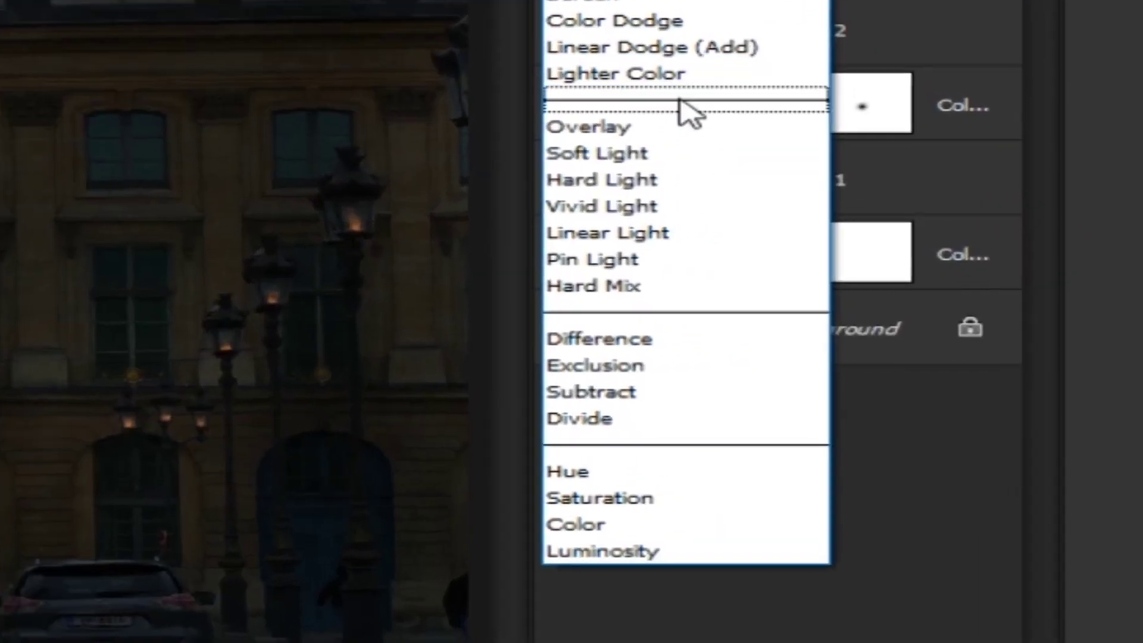
# Set the top layer's blend mode to Overlay and add a new layer above it
pyautogui.click(682, 127)
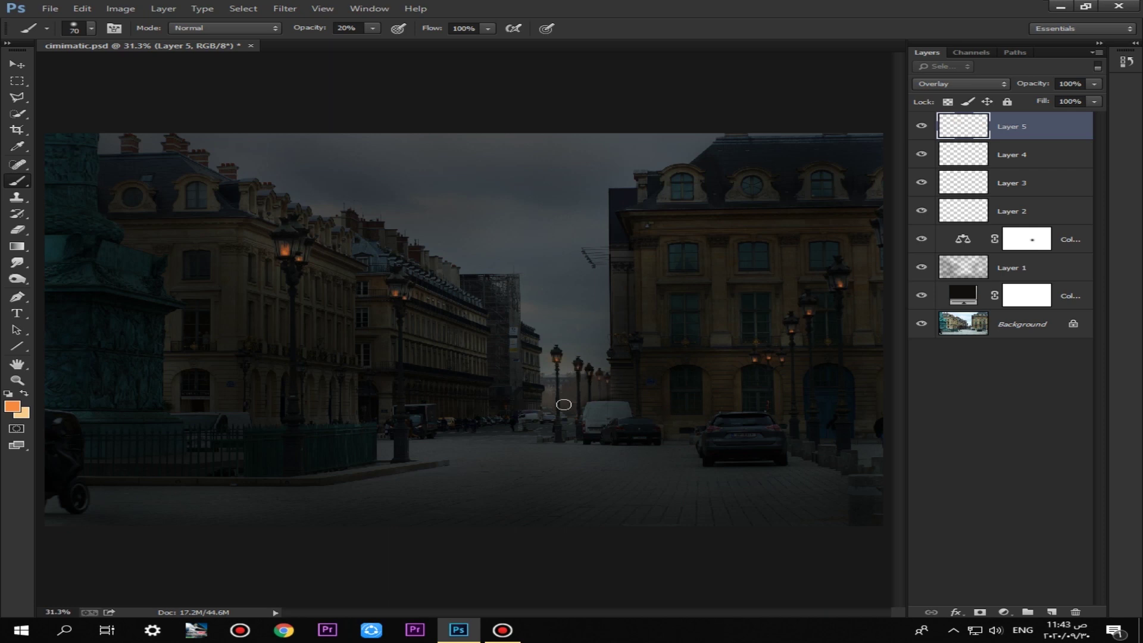
pyautogui.hotkey('ctrl', 'shift', 'n')
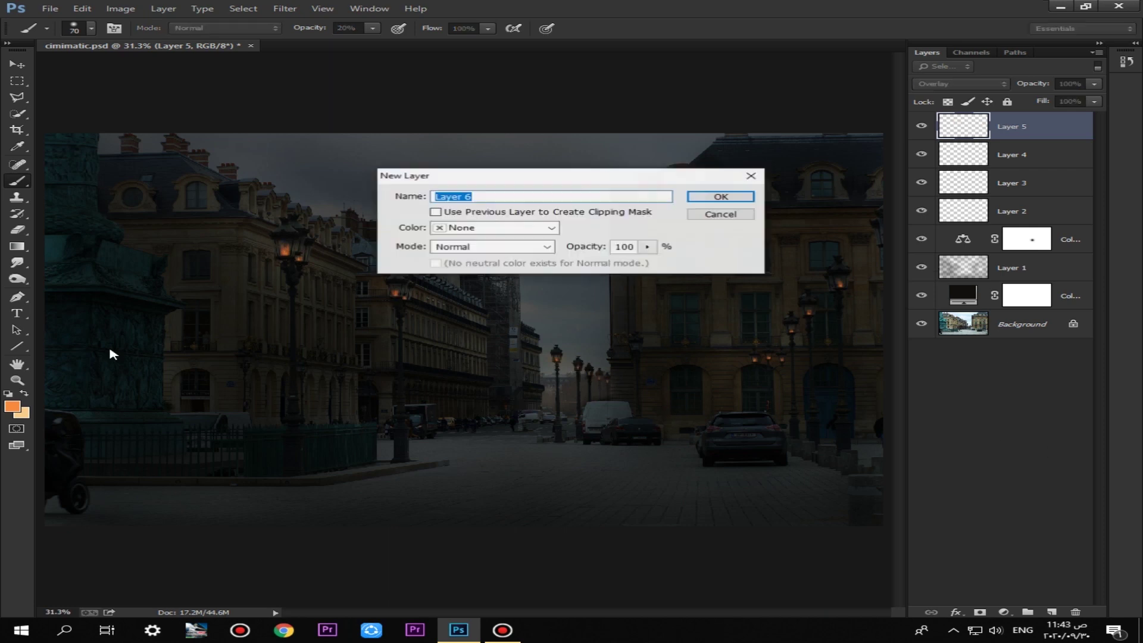
pyautogui.press('Return')
# Set the foreground color to a lighter orange, about #ff9a56
pyautogui.click(11, 407)
pyautogui.moveTo(391, 107); pyautogui.dragTo(372, 91)
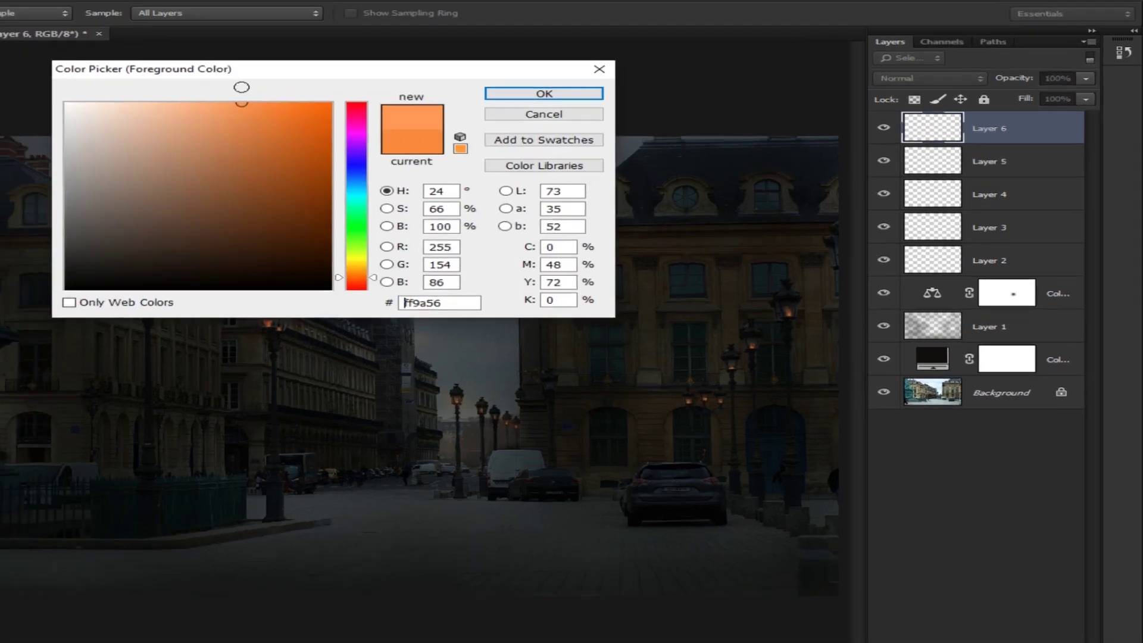
pyautogui.moveTo(241, 87); pyautogui.dragTo(240, 87)
pyautogui.click(505, 96)
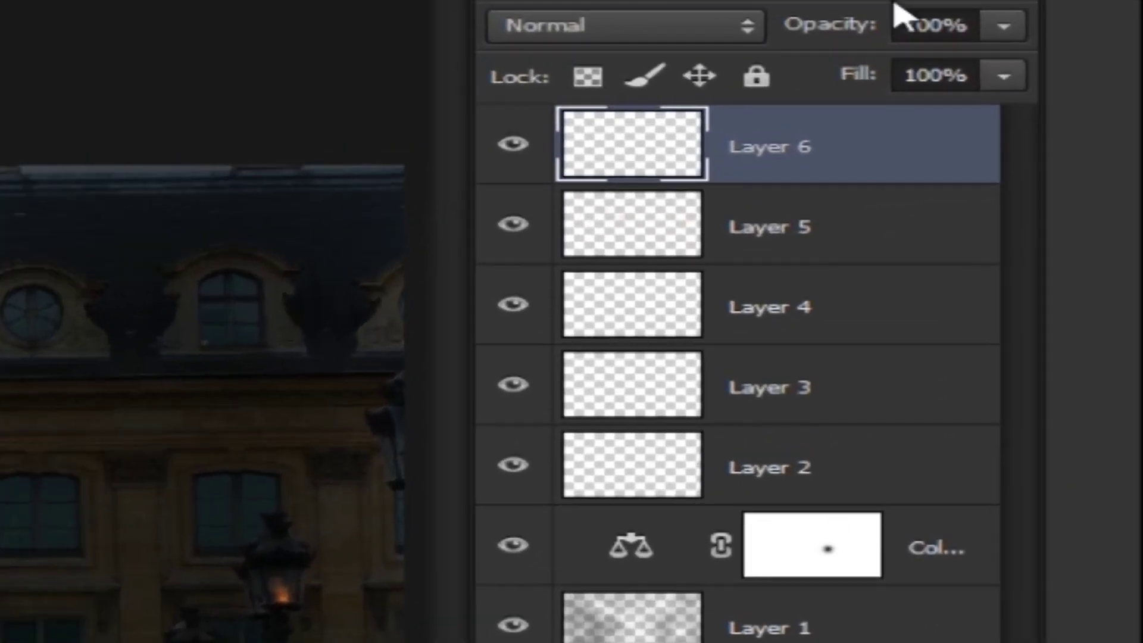
# Set the new top layer's blend mode to Color Dodge
pyautogui.click(625, 25)
pyautogui.click(655, 376)
pyautogui.press('Down')
pyautogui.press('Up')
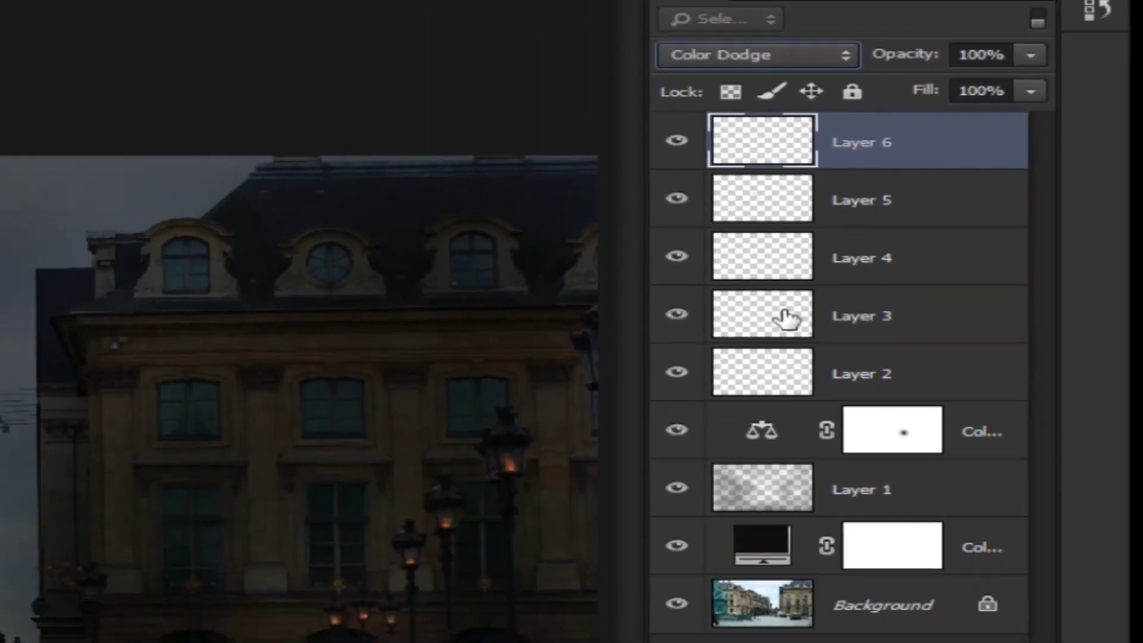
pyautogui.press('Down')
pyautogui.press('Up')
# Try the Screen and Linear Dodge (Add) blend modes on the glow layer
pyautogui.click(771, 53)
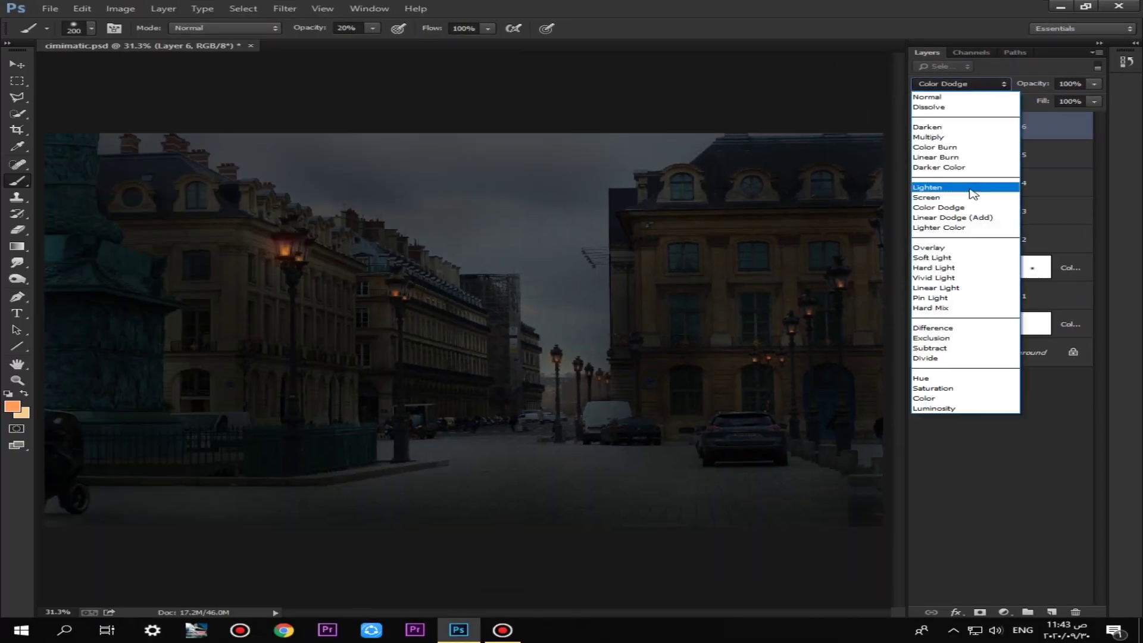
pyautogui.click(975, 198)
pyautogui.press('Down')
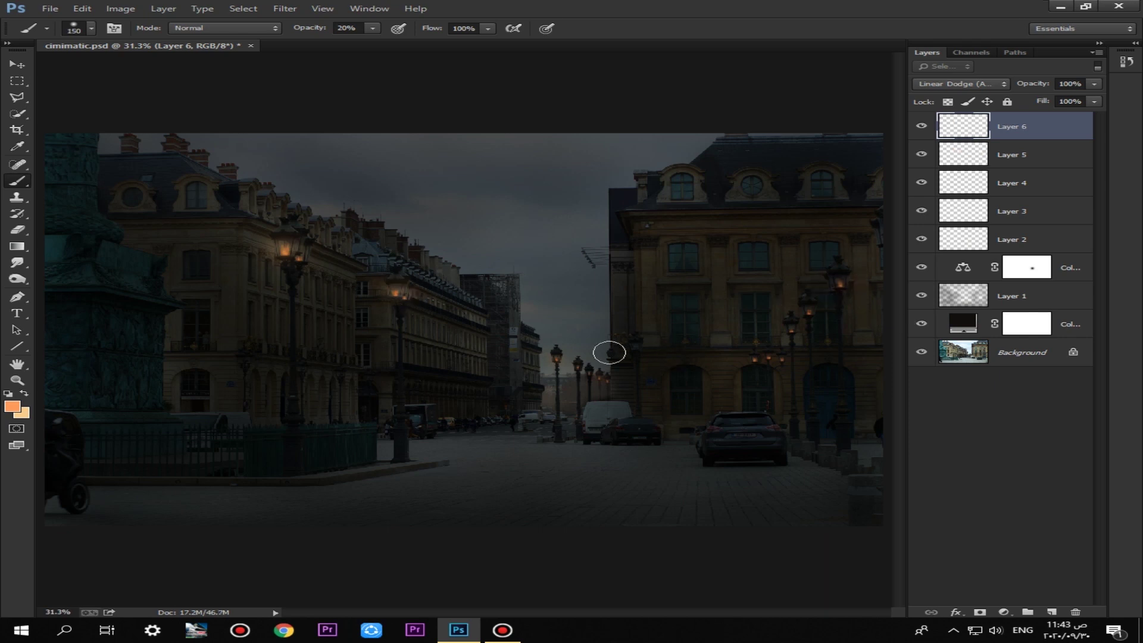
# Dab an orange glow on the tallest right lamp and shift the glow layer's hue to +13 with Hue/Saturation
pyautogui.click(839, 280)
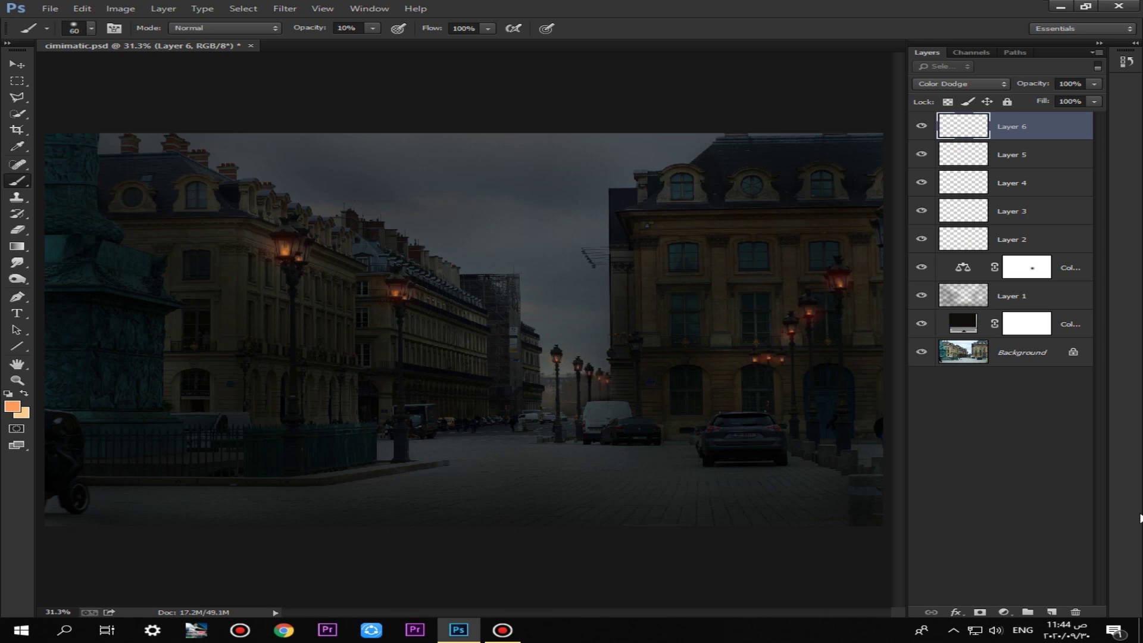
pyautogui.hotkey('ctrl', 'u')
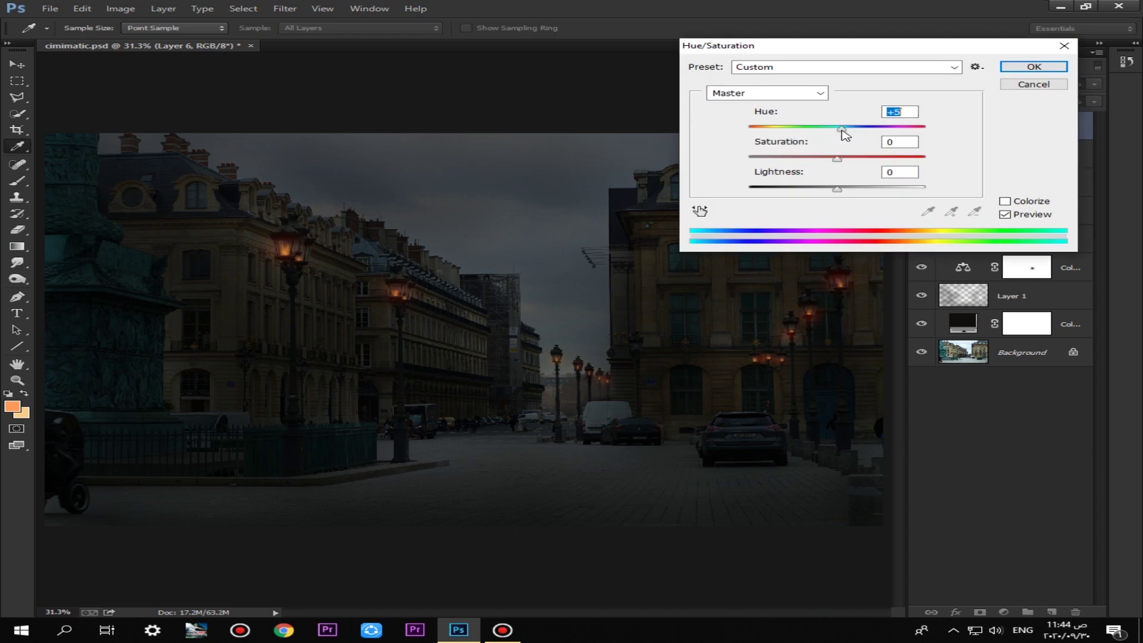
pyautogui.moveTo(852, 132); pyautogui.dragTo(848, 132)
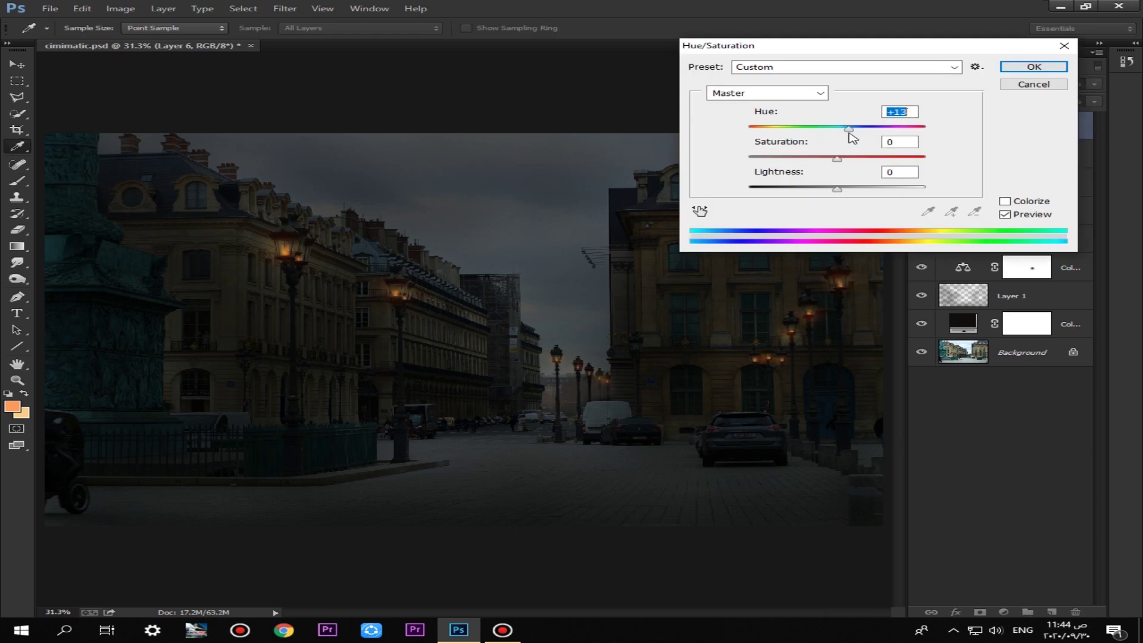
pyautogui.click(1032, 67)
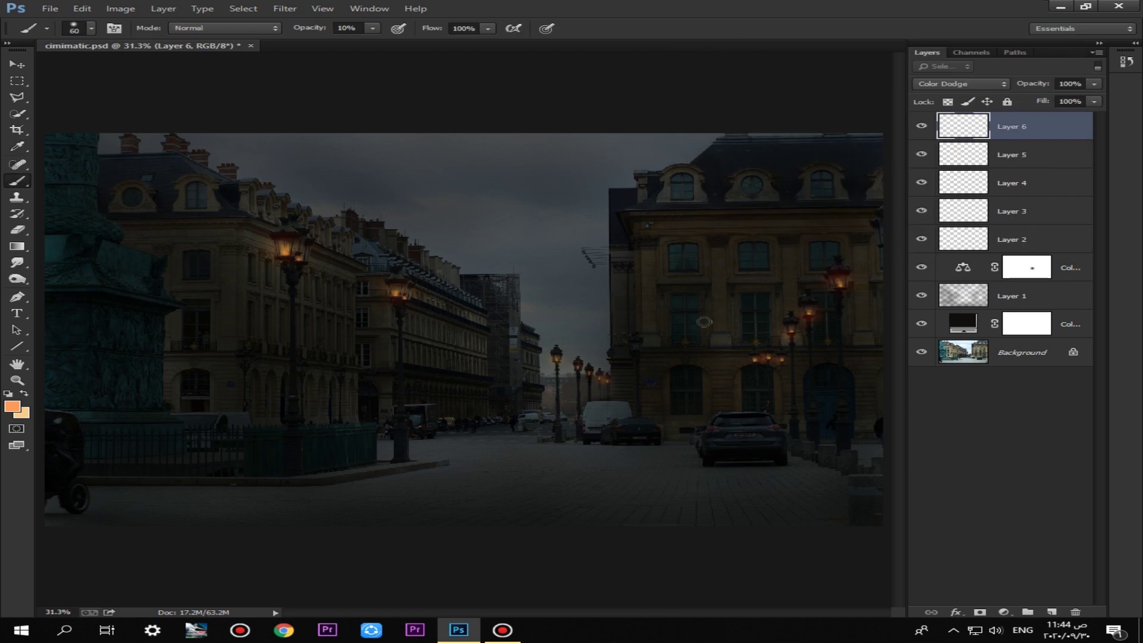
# Add another new layer for the lamp glow and set its blend mode to Linear Dodge (Add)
pyautogui.hotkey('ctrl', 'shift', 'n')
pyautogui.press('Return')
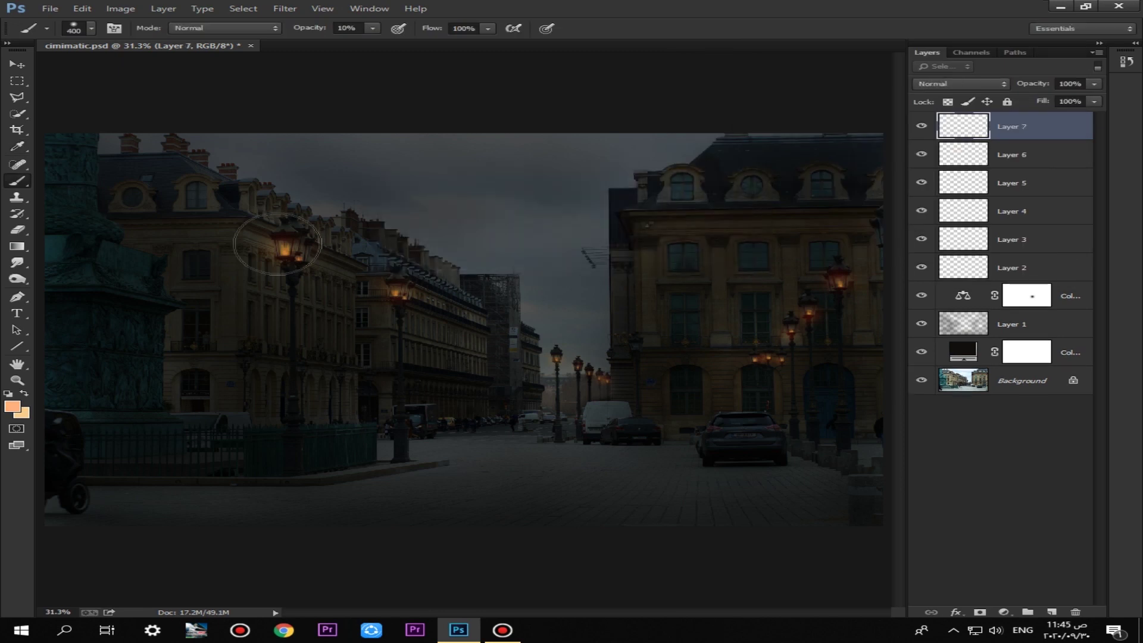
pyautogui.click(960, 83)
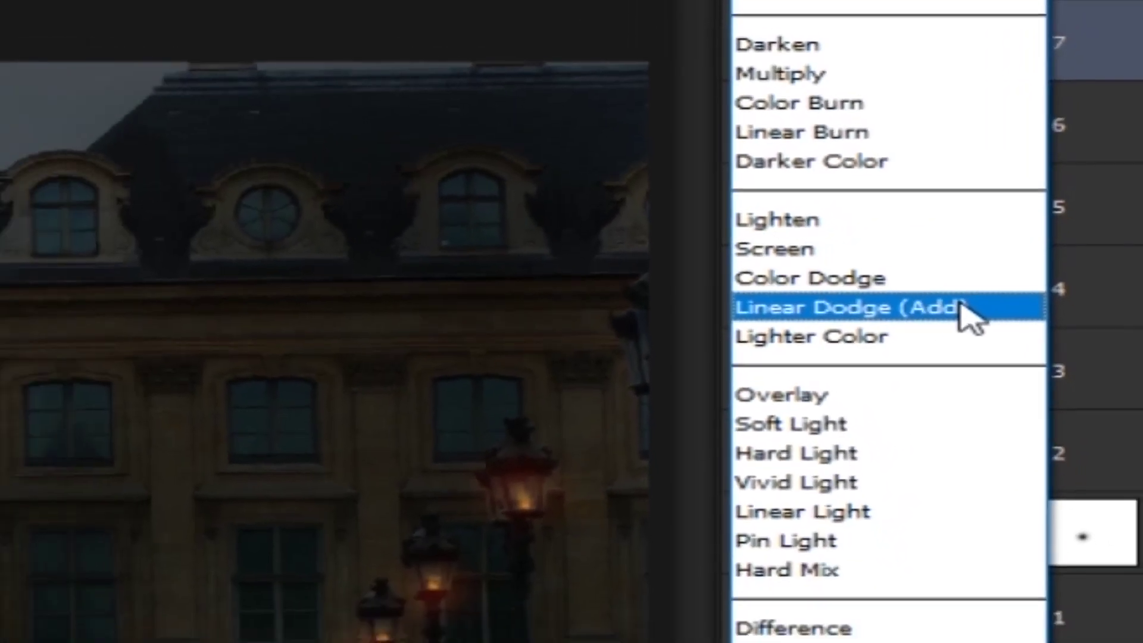
pyautogui.click(952, 268)
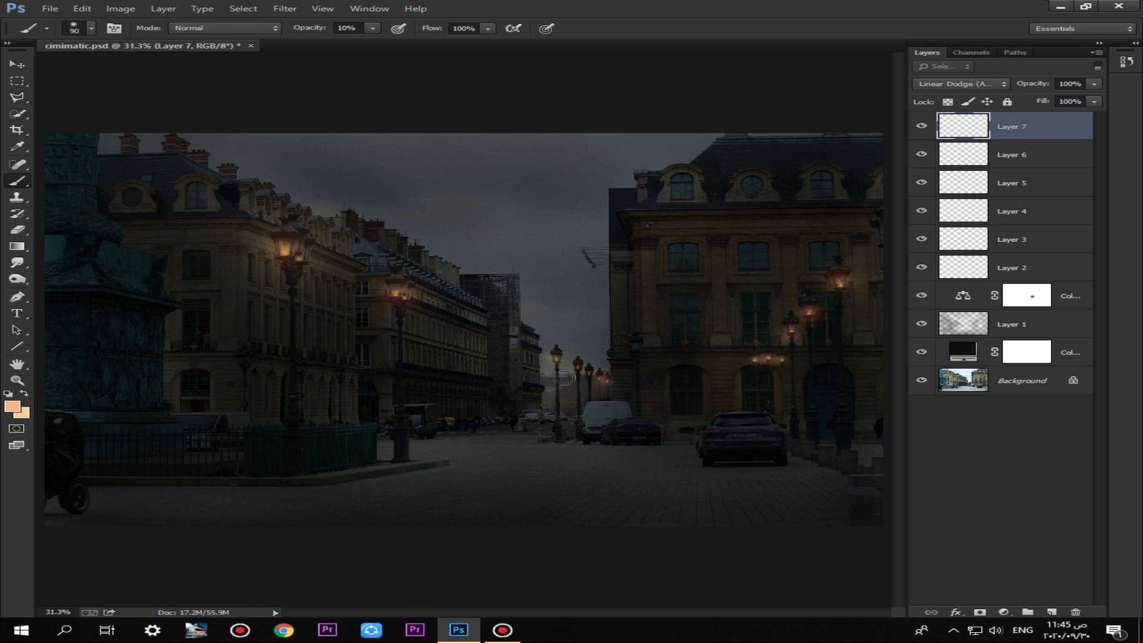
# Choose a deeper orange and paint a soft glow across the square's pavement with a 600 px brush at 10% opacity
pyautogui.click(11, 406)
pyautogui.click(426, 112)
pyautogui.click(659, 94)
pyautogui.press('[')
pyautogui.press('[')
pyautogui.press('[')
pyautogui.press('[')
pyautogui.press('[')
pyautogui.press('[')
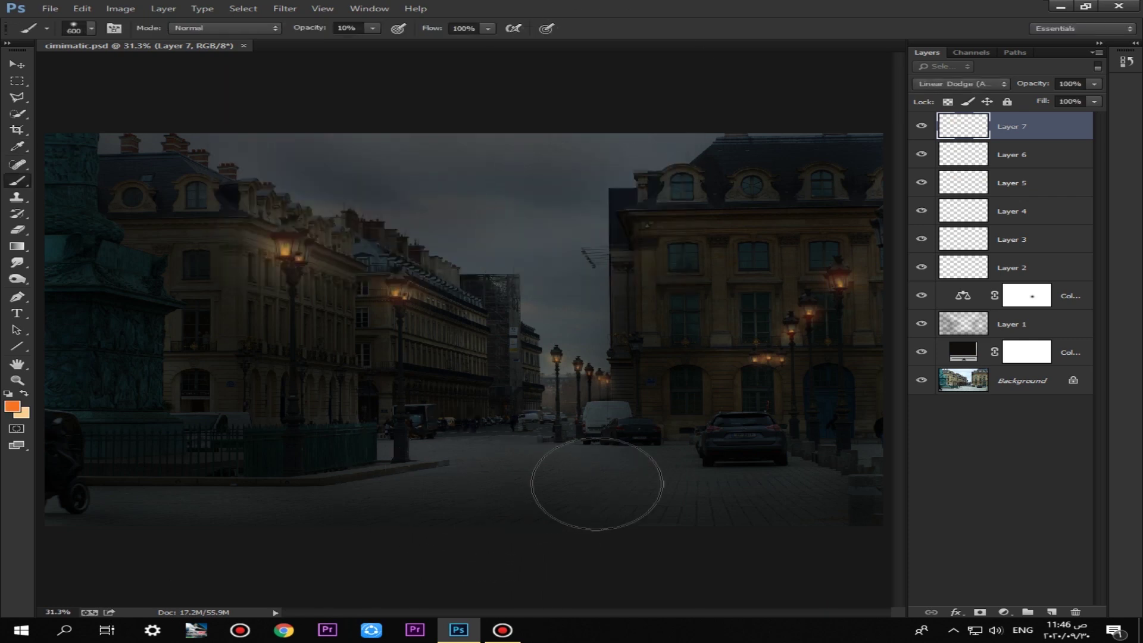
pyautogui.moveTo(625, 490)
pyautogui.mouseDown()
pyautogui.moveTo(357, 492)
pyautogui.moveTo(603, 457)
pyautogui.mouseUp()
# Trim the outer edges of the orange pavement glow with a 400 px Eraser
pyautogui.press('e')
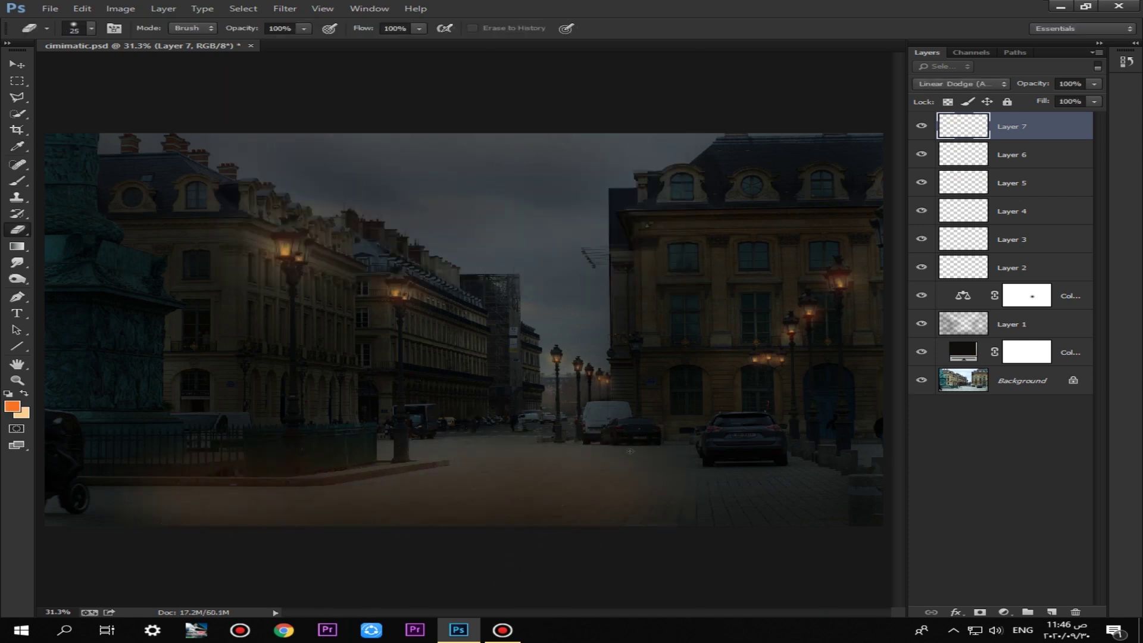
pyautogui.press(']')
pyautogui.press(']')
pyautogui.press(']')
pyautogui.press(']')
pyautogui.press(']')
pyautogui.press(']')
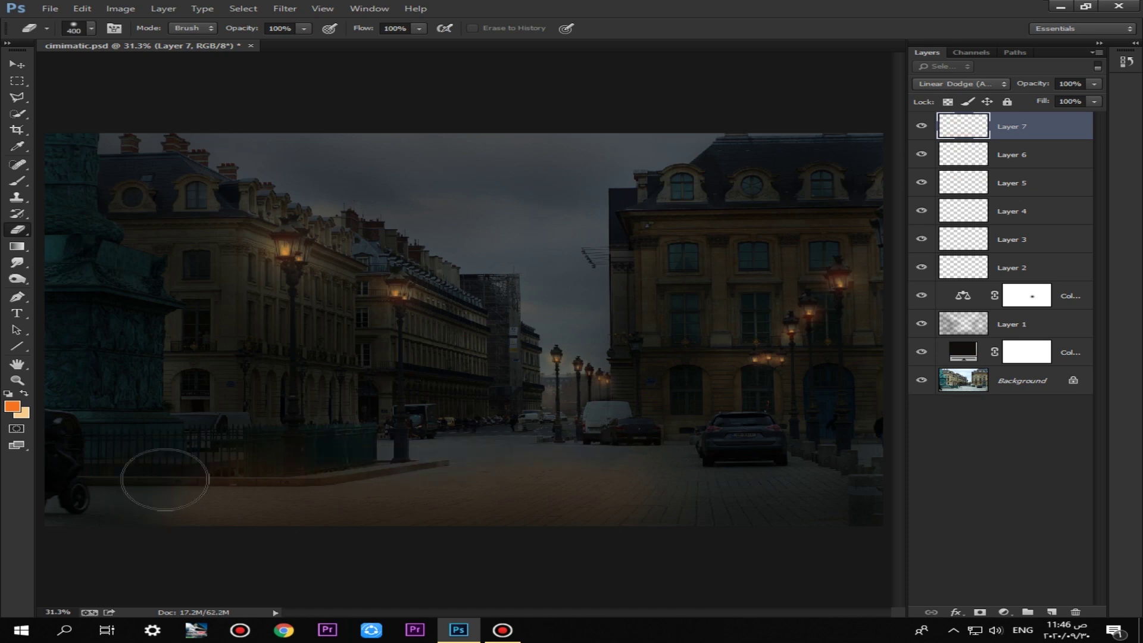
pyautogui.rightClick(528, 373)
pyautogui.click(652, 215)
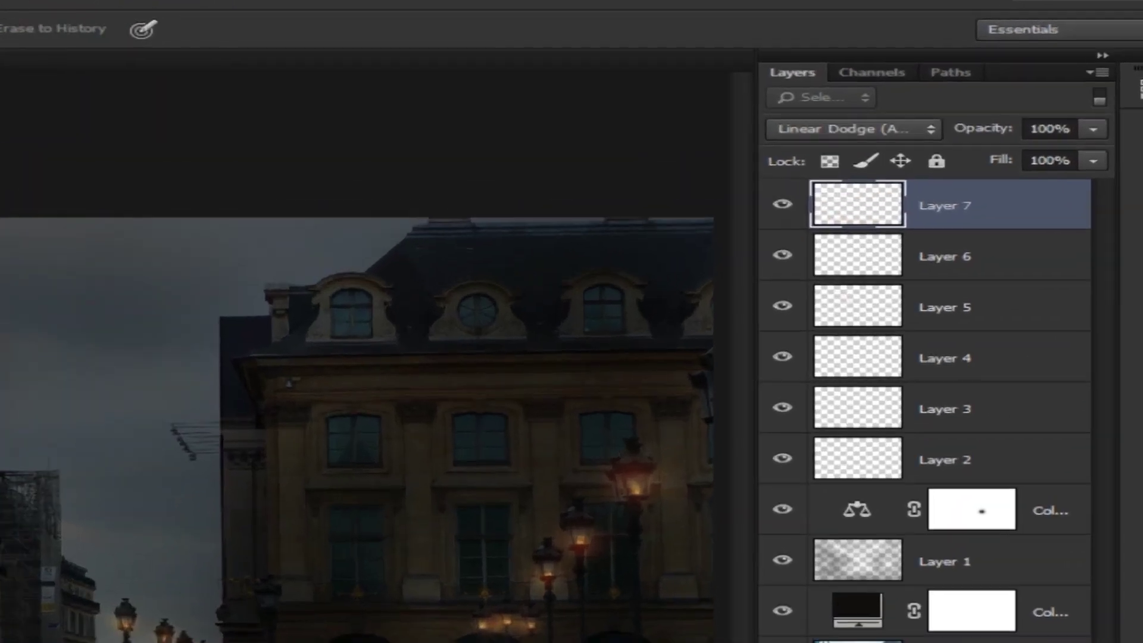
# Set the pavement glow layer's blend mode to Overlay and its opacity to 50%
pyautogui.click(842, 136)
pyautogui.click(843, 135)
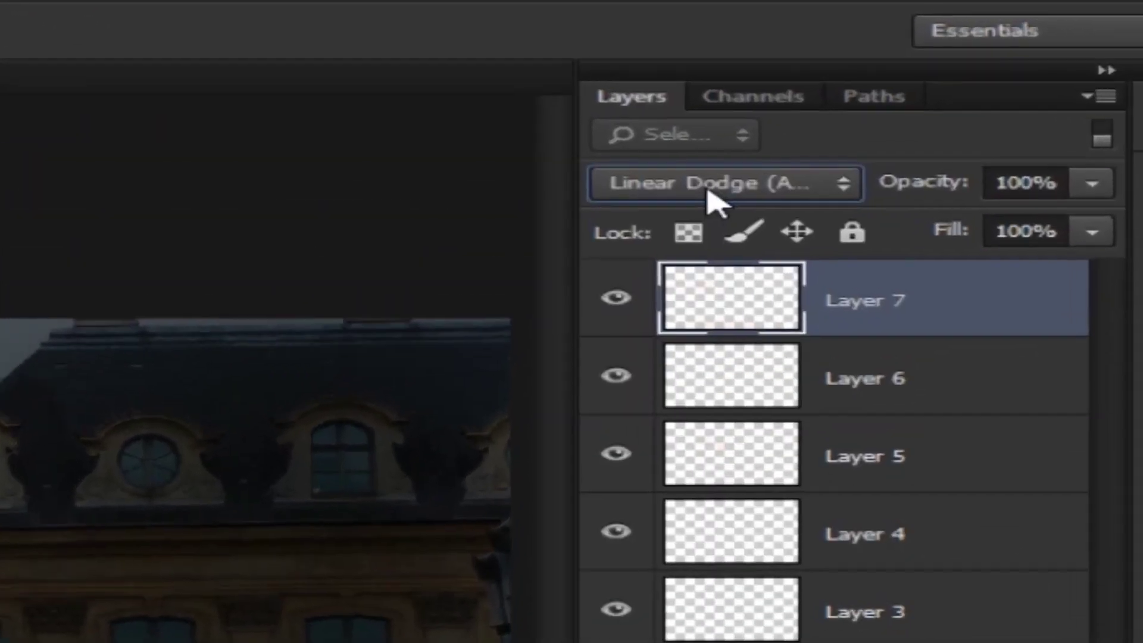
pyautogui.click(784, 203)
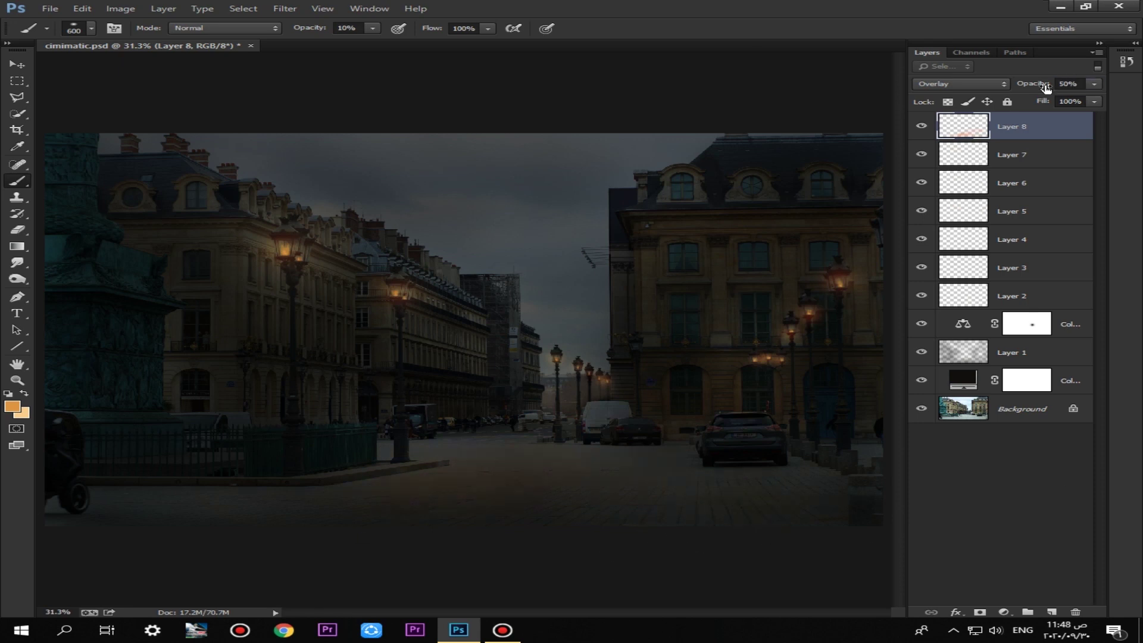
pyautogui.press('Return')
# Add a new layer, dab an orange glow on the pavement with a 700 px brush, and set the layer's opacity to 40%
pyautogui.hotkey('ctrl', 'shift', 'n')
pyautogui.press('Return')
pyautogui.press(']')
pyautogui.press(']')
pyautogui.press(']')
pyautogui.click(366, 484)
pyautogui.doubleClick(1075, 85)
pyautogui.write('40')
pyautogui.press('Return')
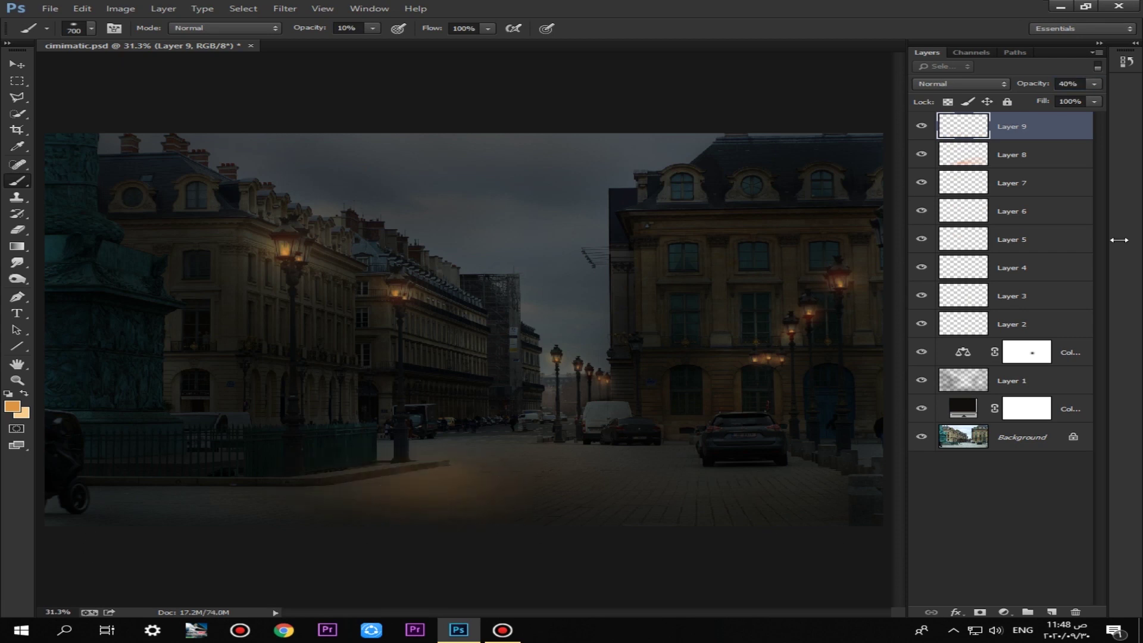
# Paint thin orange rim highlights along the parked car's roof and upper edges with a 2 px brush on Layer 10
pyautogui.press('[')
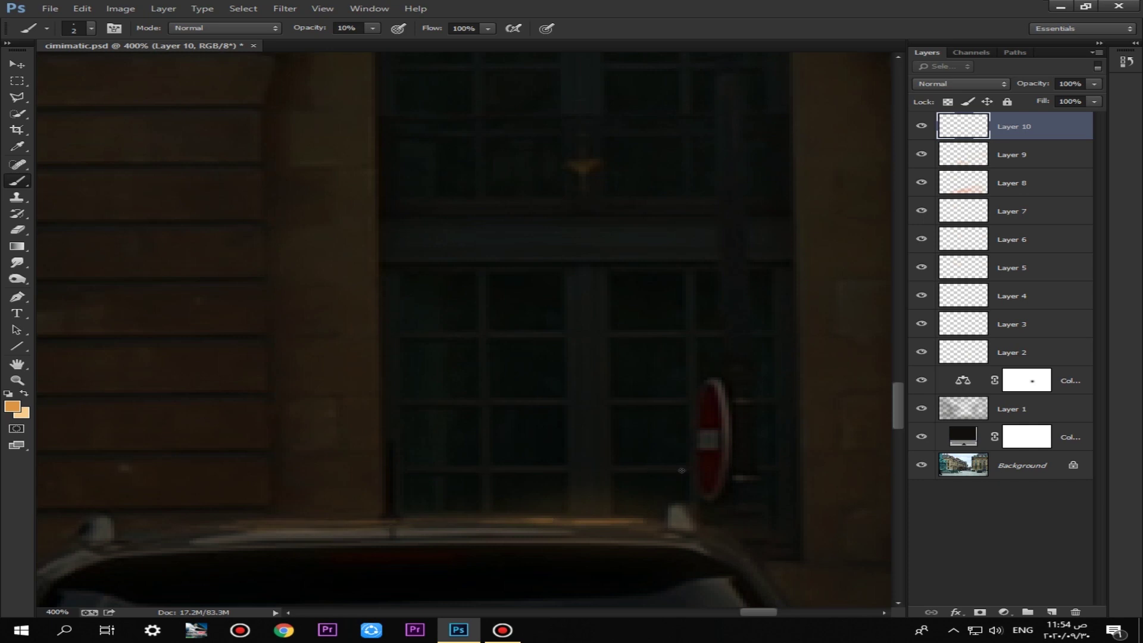
pyautogui.moveTo(704, 526)
pyautogui.mouseDown()
pyautogui.moveTo(446, 390)
pyautogui.moveTo(747, 473)
pyautogui.mouseUp()
pyautogui.moveTo(417, 412); pyautogui.dragTo(305, 414)
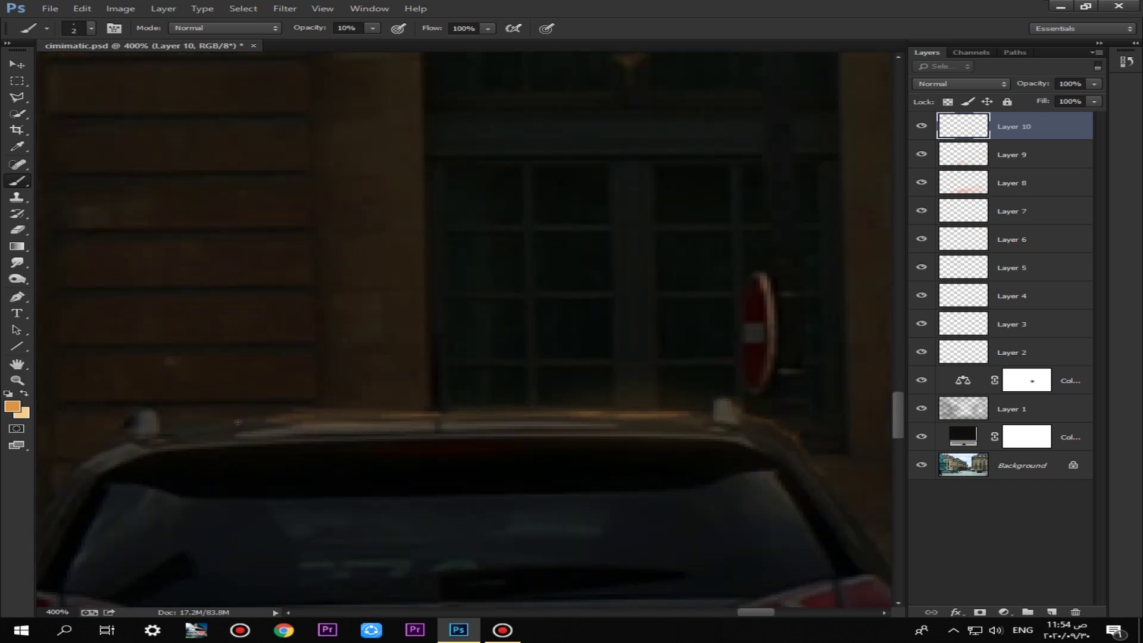
pyautogui.moveTo(149, 435); pyautogui.dragTo(337, 365)
pyautogui.moveTo(200, 564); pyautogui.dragTo(477, 286)
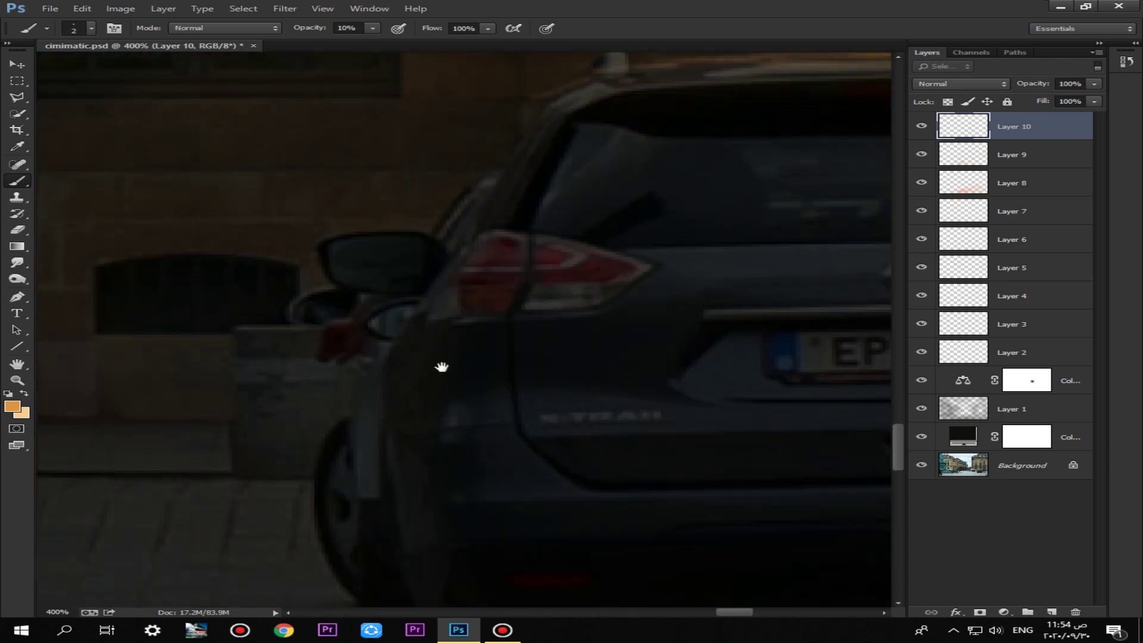
pyautogui.moveTo(833, 405); pyautogui.dragTo(327, 283)
pyautogui.scroll(-1, 495, 281)
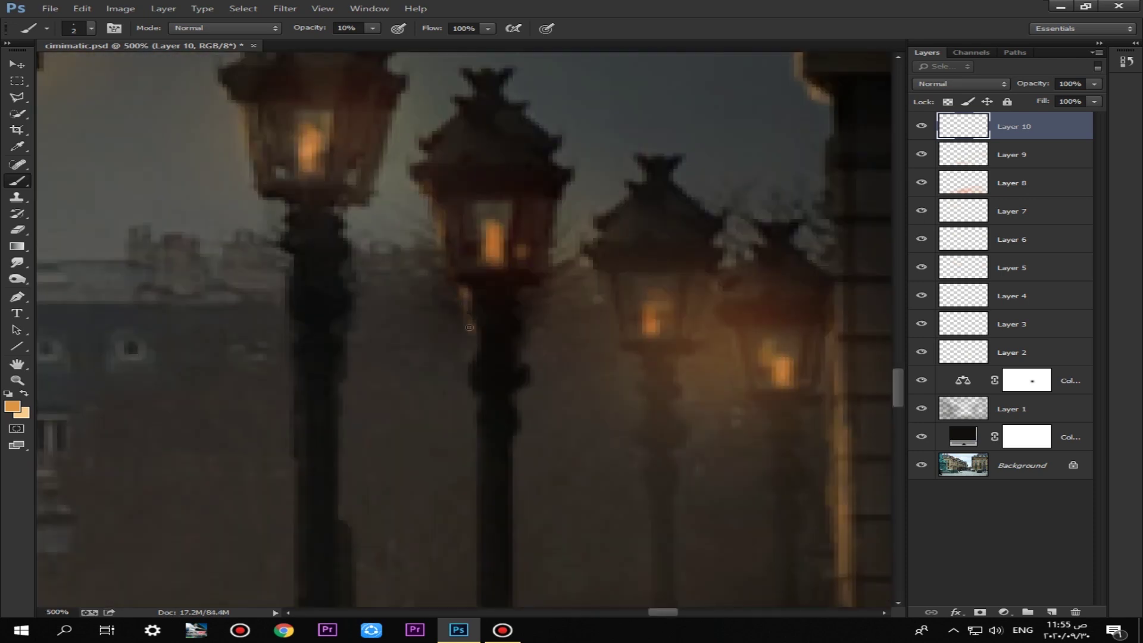
# Paint thin orange rim light down the edges of the distant lamp posts
pyautogui.moveTo(483, 425); pyautogui.dragTo(493, 272)
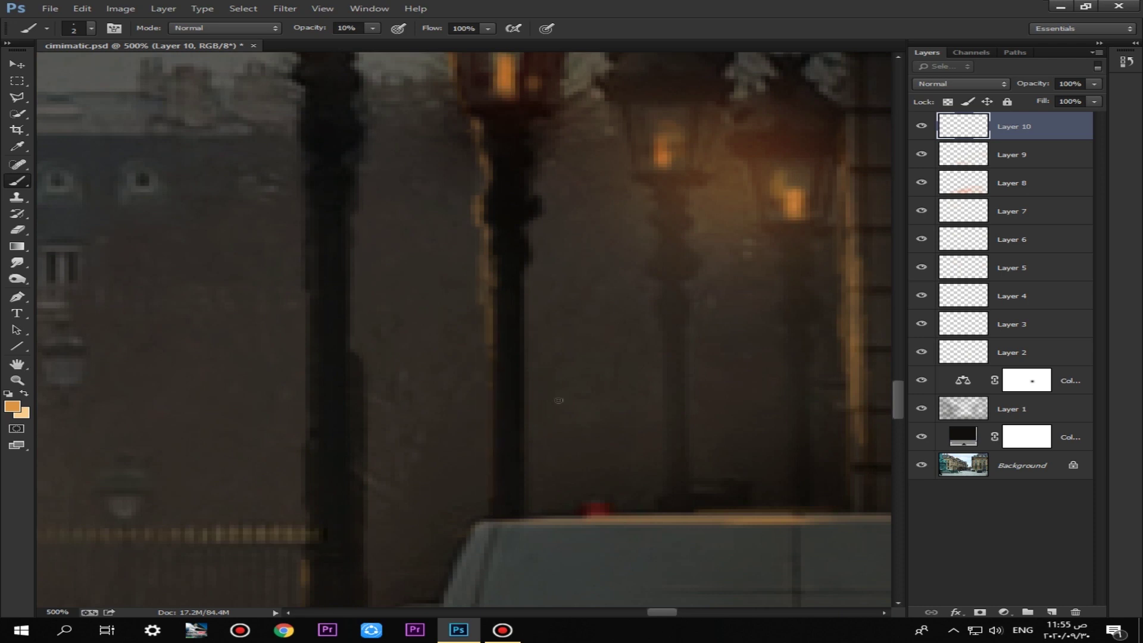
pyautogui.moveTo(782, 326); pyautogui.dragTo(789, 358)
pyautogui.press('e')
pyautogui.press('b')
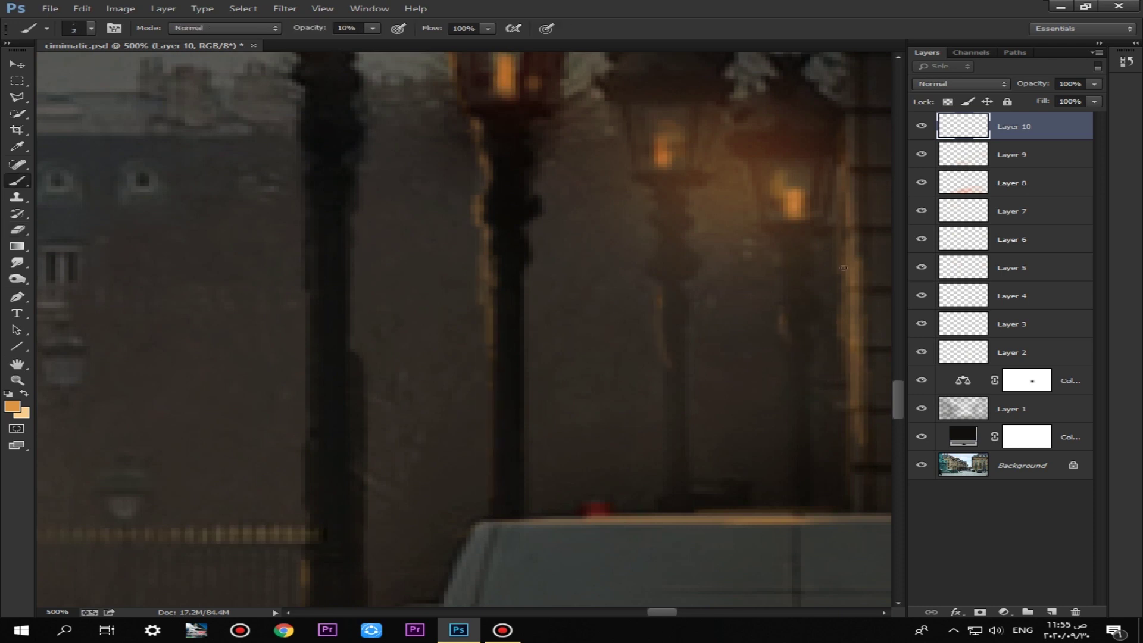
pyautogui.moveTo(671, 229); pyautogui.dragTo(684, 352)
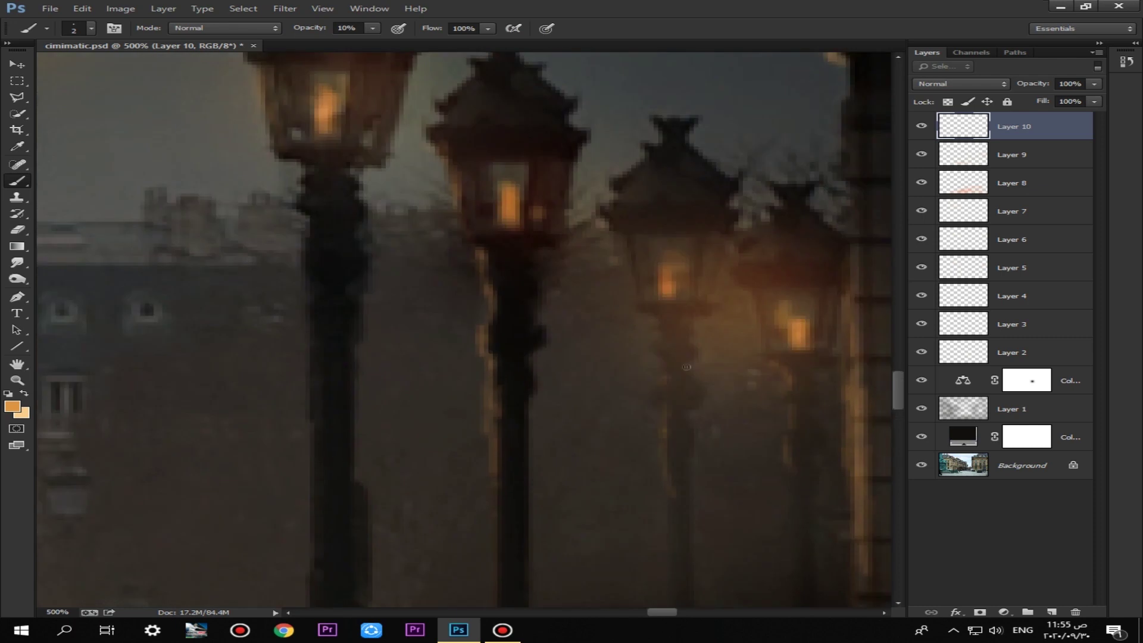
# Paint orange edge light along the white van's roof and rear corner
pyautogui.moveTo(658, 535); pyautogui.dragTo(609, 370)
pyautogui.moveTo(766, 375); pyautogui.dragTo(738, 294)
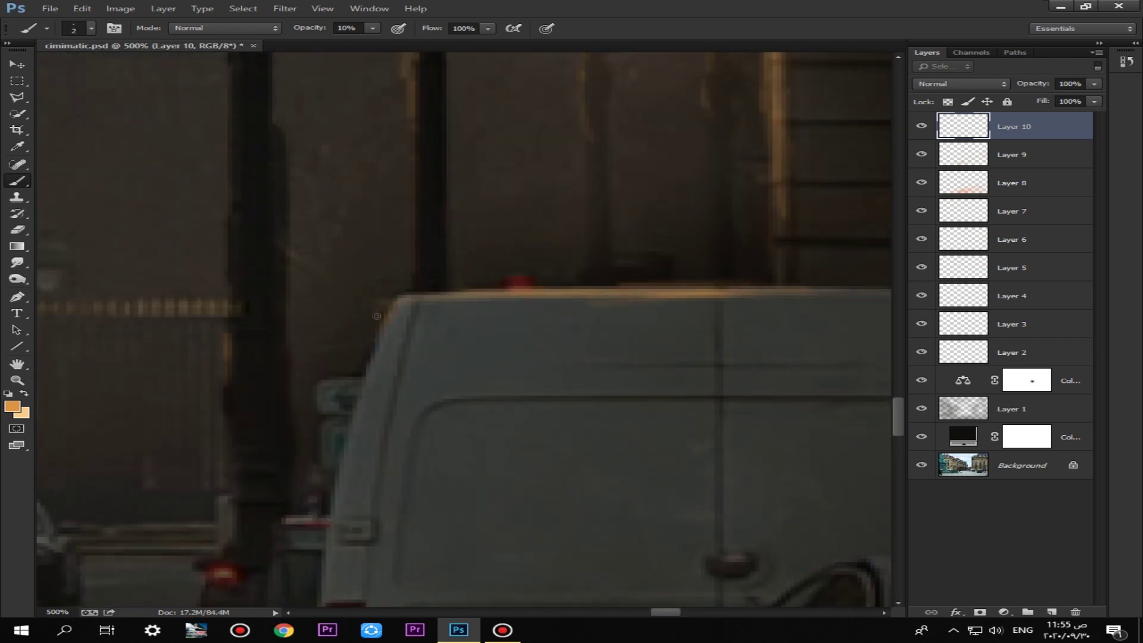
pyautogui.moveTo(380, 367); pyautogui.dragTo(571, 382)
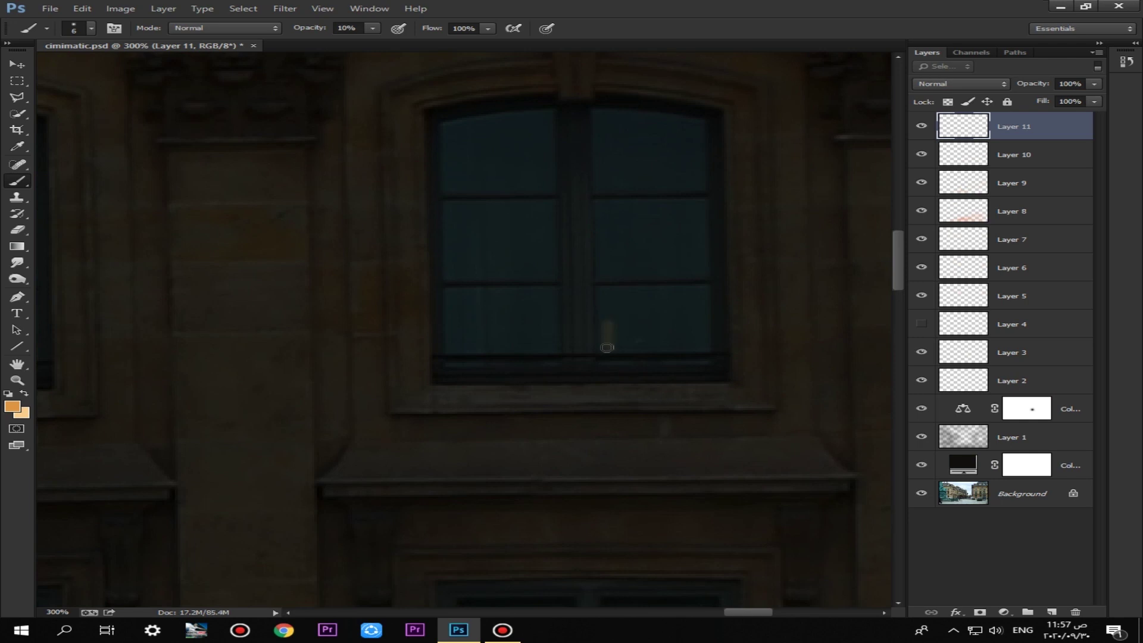
# Choose a warm orange and paint a glow inside the selected panes of the first arched and the round dormer windows on Layer 11
pyautogui.click(12, 407)
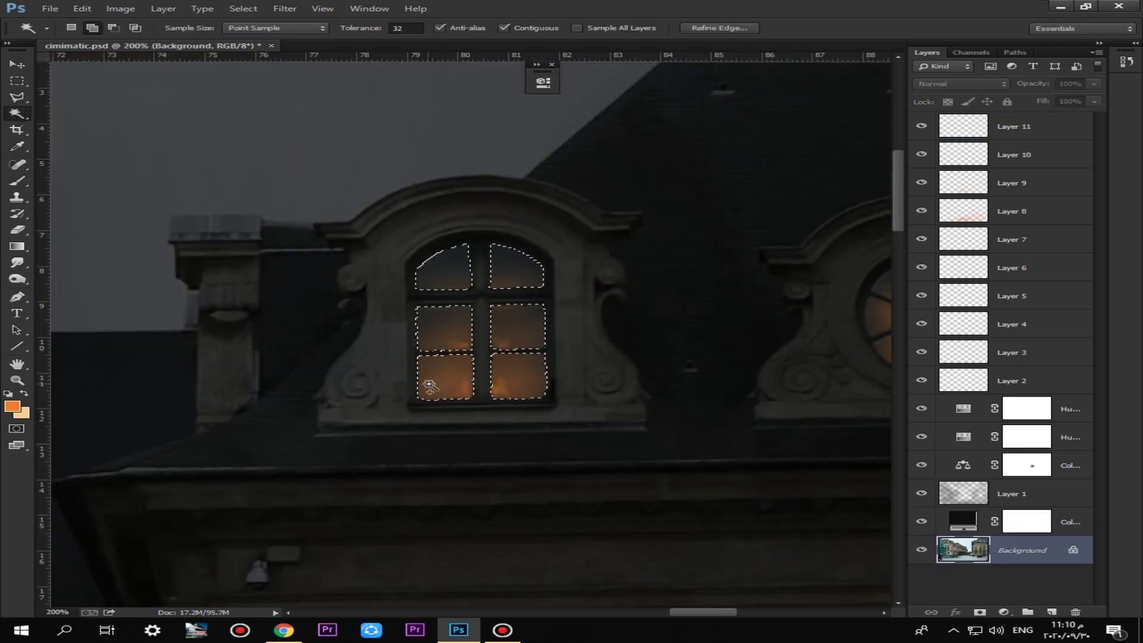
pyautogui.click(1012, 127)
pyautogui.press('b')
pyautogui.moveTo(515, 387)
pyautogui.mouseDown()
pyautogui.moveTo(459, 273)
pyautogui.moveTo(548, 369)
pyautogui.moveTo(658, 413)
pyautogui.mouseUp()
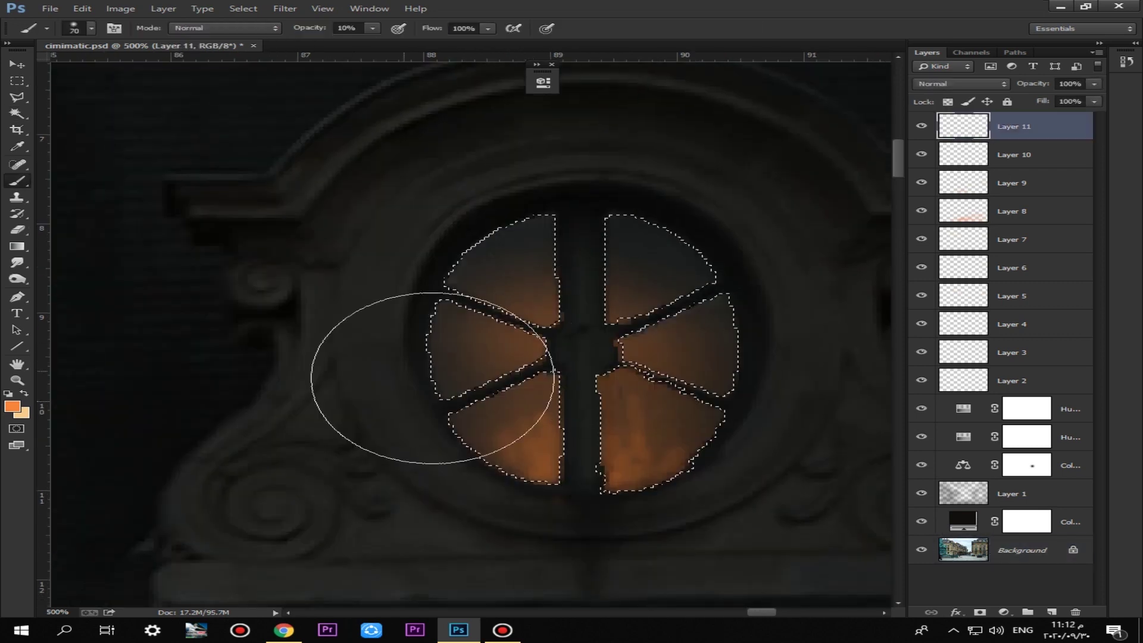
pyautogui.moveTo(395, 369)
pyautogui.mouseDown()
pyautogui.moveTo(561, 319)
pyautogui.moveTo(789, 353)
pyautogui.mouseUp()
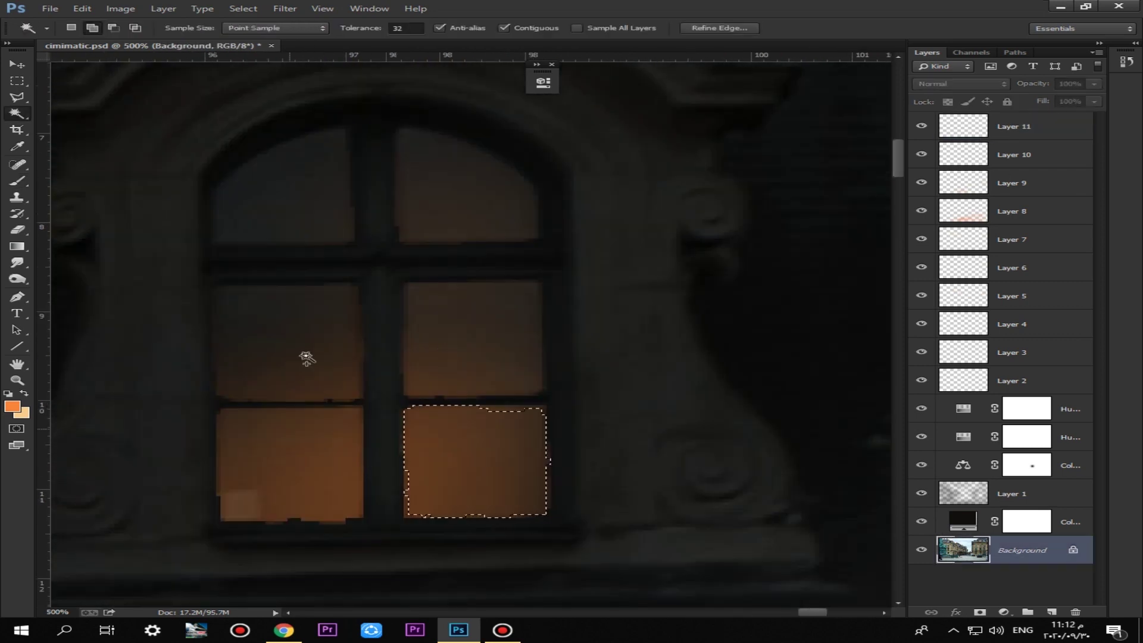
# Select the remaining panes of the last dormer window, paint them with an orange glow on Layer 11, and deselect
pyautogui.click(304, 357)
pyautogui.click(280, 191)
pyautogui.click(465, 191)
pyautogui.click(470, 339)
pyautogui.click(260, 373)
pyautogui.keyDown('alt'); pyautogui.click(387, 320); pyautogui.keyUp('alt')
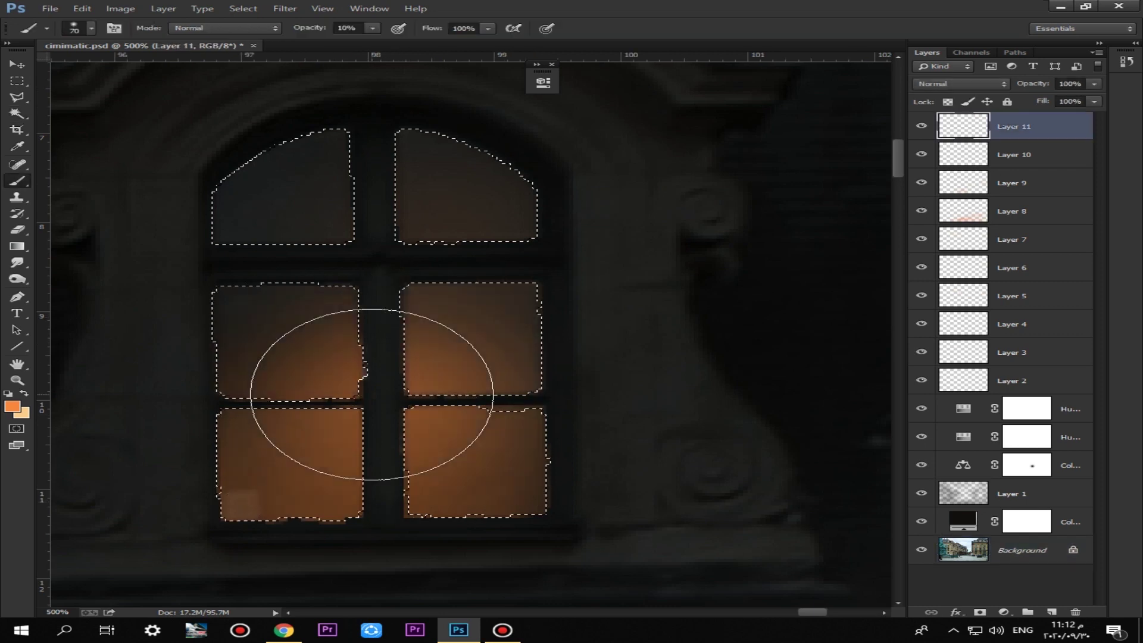
pyautogui.moveTo(370, 381)
pyautogui.mouseDown()
pyautogui.moveTo(455, 352)
pyautogui.moveTo(449, 359)
pyautogui.mouseUp()
pyautogui.hotkey('ctrl', 'd')
# Select the middle panes of the curtained window below the dormers on the Background layer with the Magic Wand
pyautogui.hotkey('ctrl', '-')
pyautogui.hotkey('ctrl', '-')
pyautogui.hotkey('ctrl', '-')
pyautogui.hotkey('ctrl', '-')
pyautogui.hotkey('ctrl', '0')
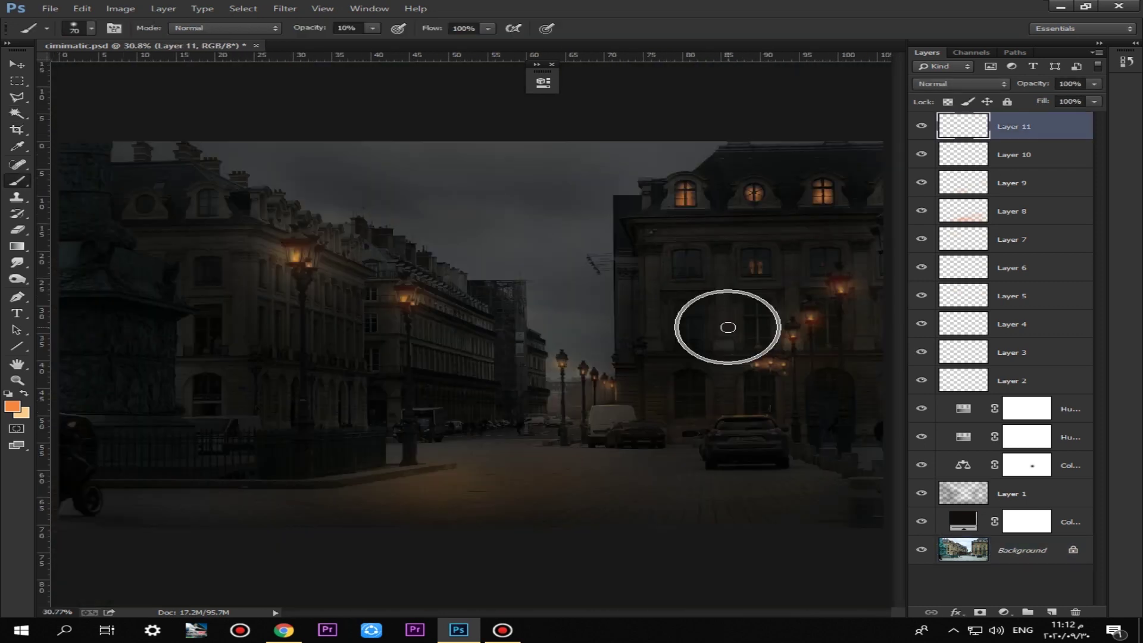
pyautogui.hotkey('ctrl', '+')
pyautogui.hotkey('ctrl', '+')
pyautogui.hotkey('ctrl', '+')
pyautogui.hotkey('ctrl', '+')
pyautogui.moveTo(732, 334); pyautogui.dragTo(346, 477)
pyautogui.scroll(5, 528, 467)
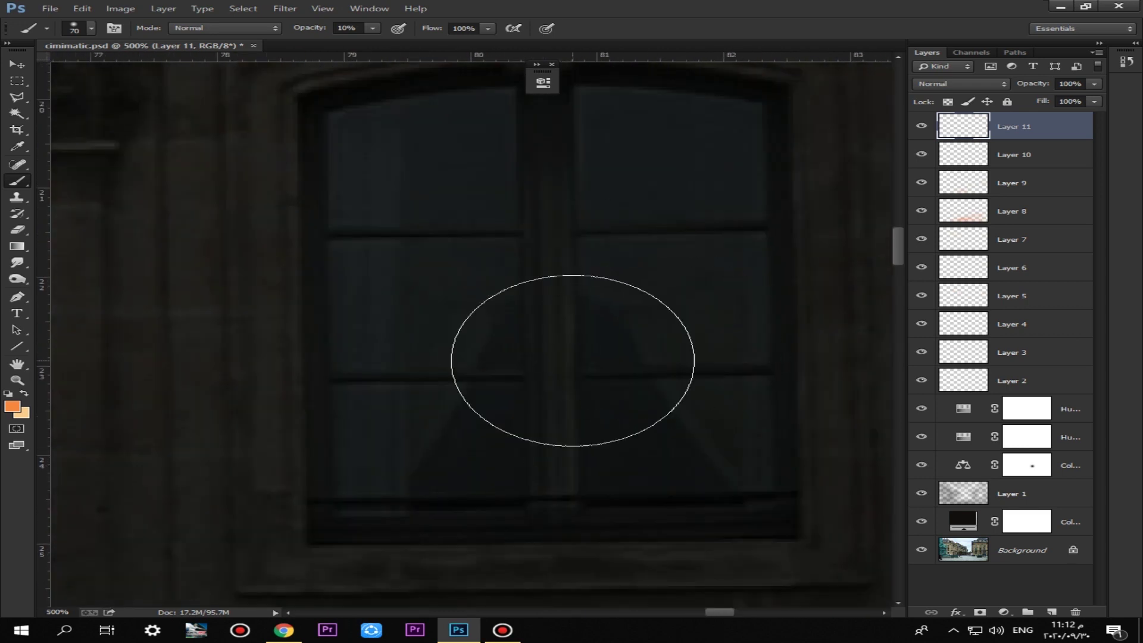
pyautogui.press('w')
pyautogui.hotkey('alt', ',')
pyautogui.click(711, 315)
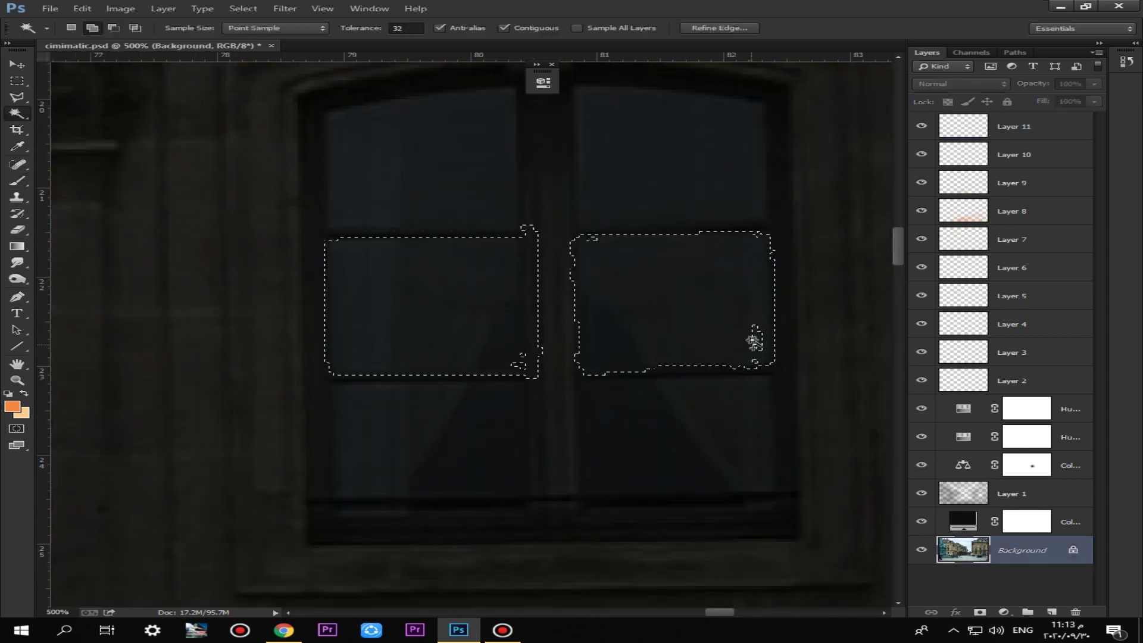
# Reshape the window selection with the Lasso so it covers only the opening between the curtains
pyautogui.moveTo(17, 97)
pyautogui.mouseDown()
pyautogui.moveTo(78, 109)
pyautogui.moveTo(78, 96)
pyautogui.mouseUp()
pyautogui.moveTo(397, 506); pyautogui.dragTo(389, 546)
pyautogui.click(17, 181)
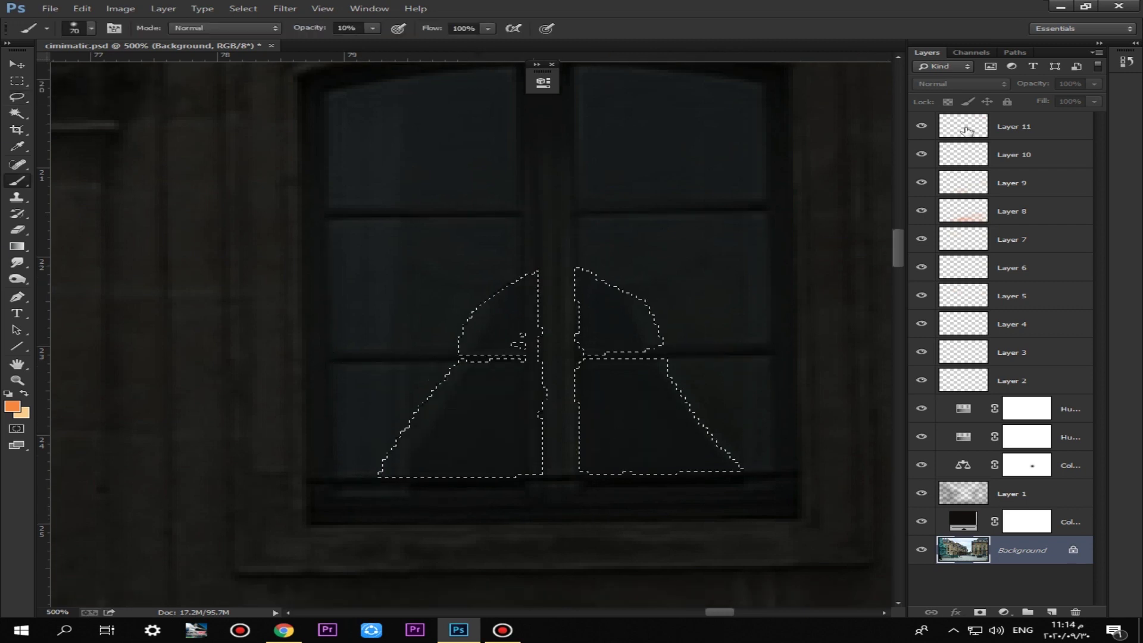
# Paint an orange glow inside the curtain-opening selection on Layer 11 and deselect
pyautogui.click(967, 127)
pyautogui.moveTo(576, 491); pyautogui.dragTo(501, 501)
pyautogui.click(551, 479)
pyautogui.click(563, 370)
pyautogui.hotkey('ctrl', 'd')
# Highlight the curtain edges with a 1 px brush at 5% opacity and erase the glow spilling onto the central window frame
pyautogui.press('[')
pyautogui.press('[')
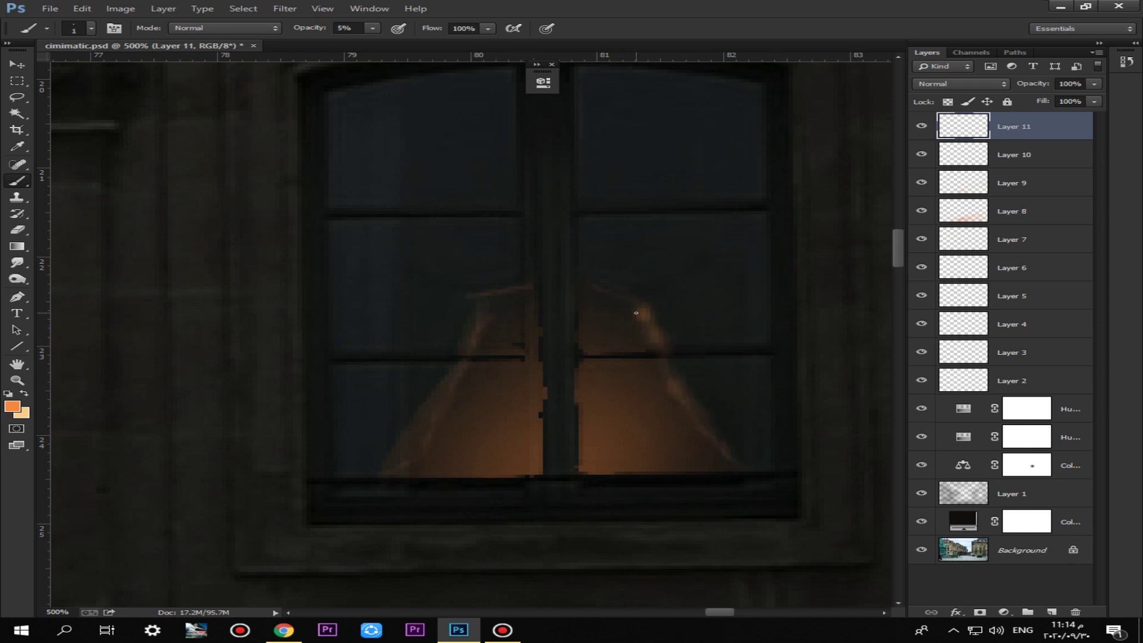
pyautogui.press('e')
pyautogui.moveTo(544, 339); pyautogui.dragTo(573, 427)
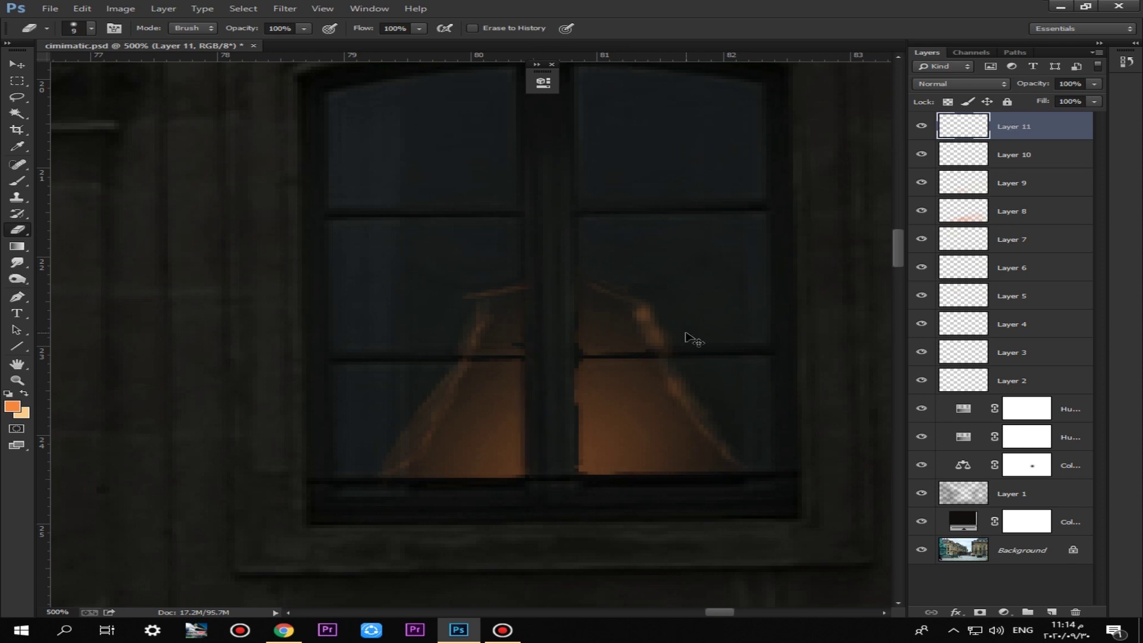
pyautogui.hotkey('ctrl', '0')
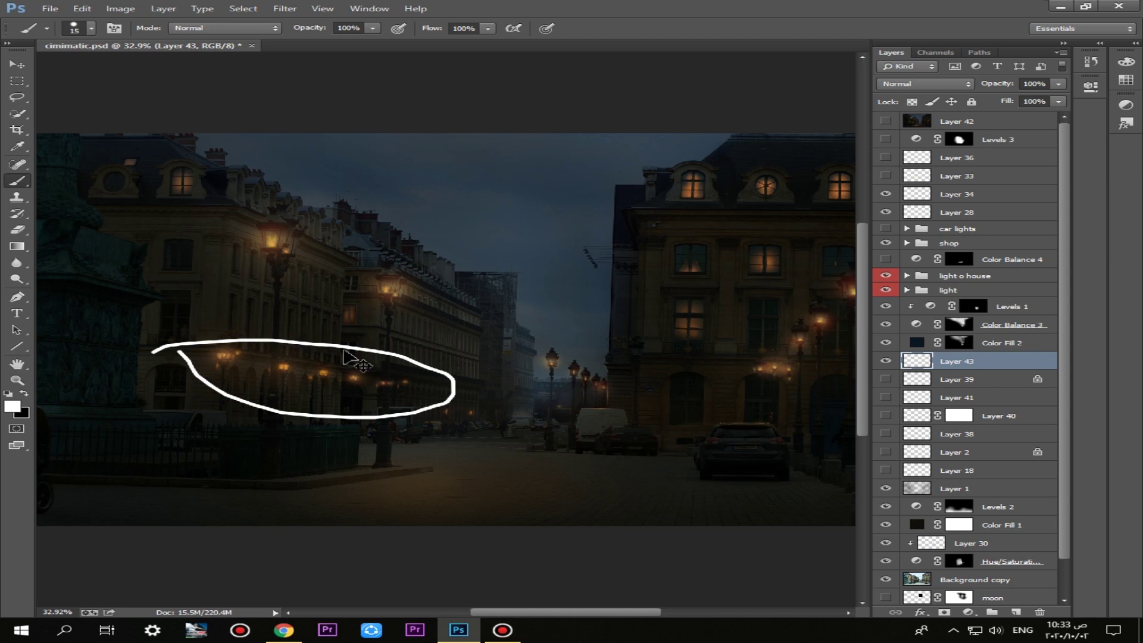
# Undo the white outline drawn around the shop lights
pyautogui.hotkey('ctrl', 'z')
pyautogui.moveTo(432, 411); pyautogui.dragTo(441, 421)
# Show the hidden layers from Layer 2 up to Layer 39, plus Layers 20, 32, 31 and 27 in the car lights group
pyautogui.hotkey('ctrl', '+')
pyautogui.hotkey('ctrl', '+')
pyautogui.hotkey('ctrl', '+')
pyautogui.hotkey('ctrl', '+')
pyautogui.moveTo(649, 461); pyautogui.dragTo(413, 311)
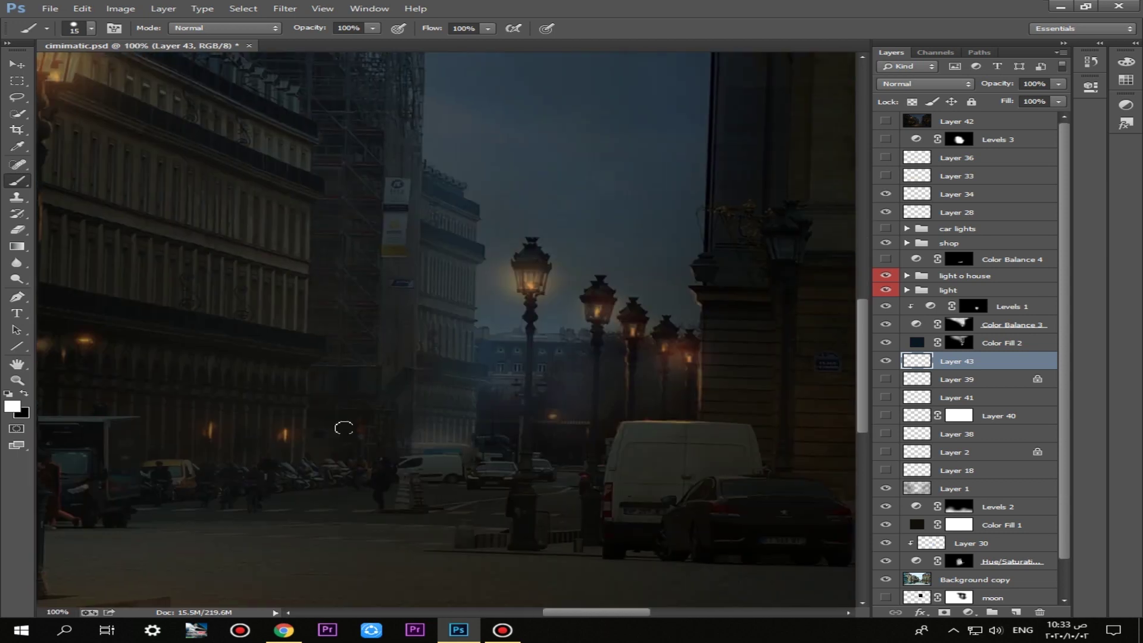
pyautogui.click(971, 451)
pyautogui.moveTo(886, 451); pyautogui.dragTo(886, 375)
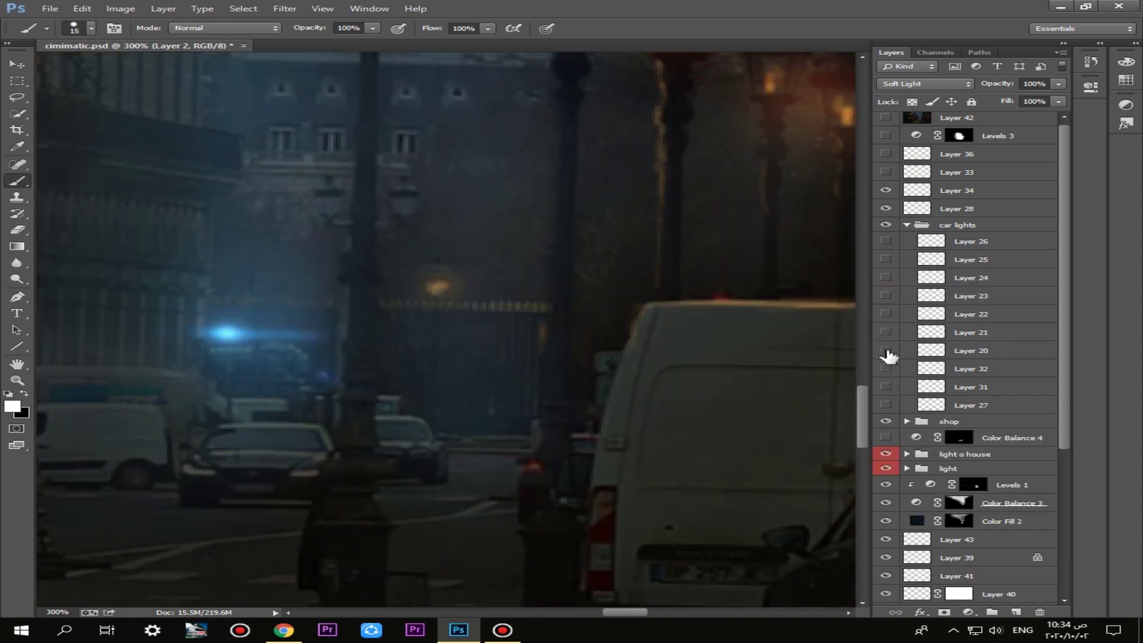
pyautogui.moveTo(893, 357); pyautogui.dragTo(888, 398)
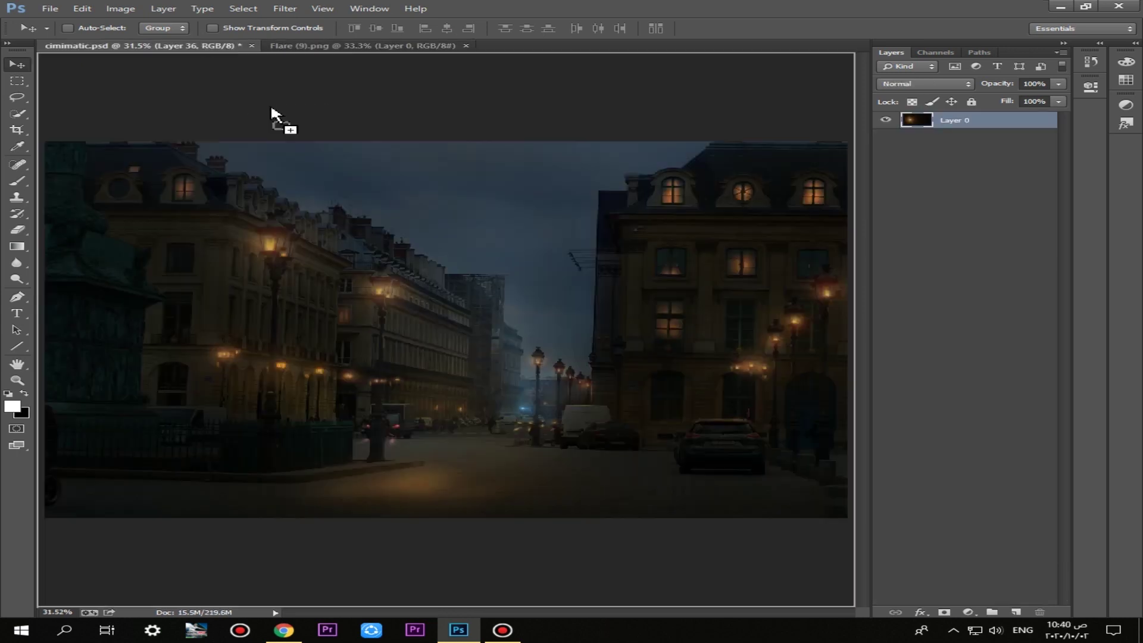
# Bring the Flare (9).png image into cimimatic.psd over the distant traffic and set its blend mode to Screen
pyautogui.moveTo(271, 107); pyautogui.dragTo(527, 393)
pyautogui.click(926, 84)
pyautogui.click(900, 196)
# Darken the flare layer's surrounding haze with Levels by raising the shadow input
pyautogui.hotkey('ctrl', 't')
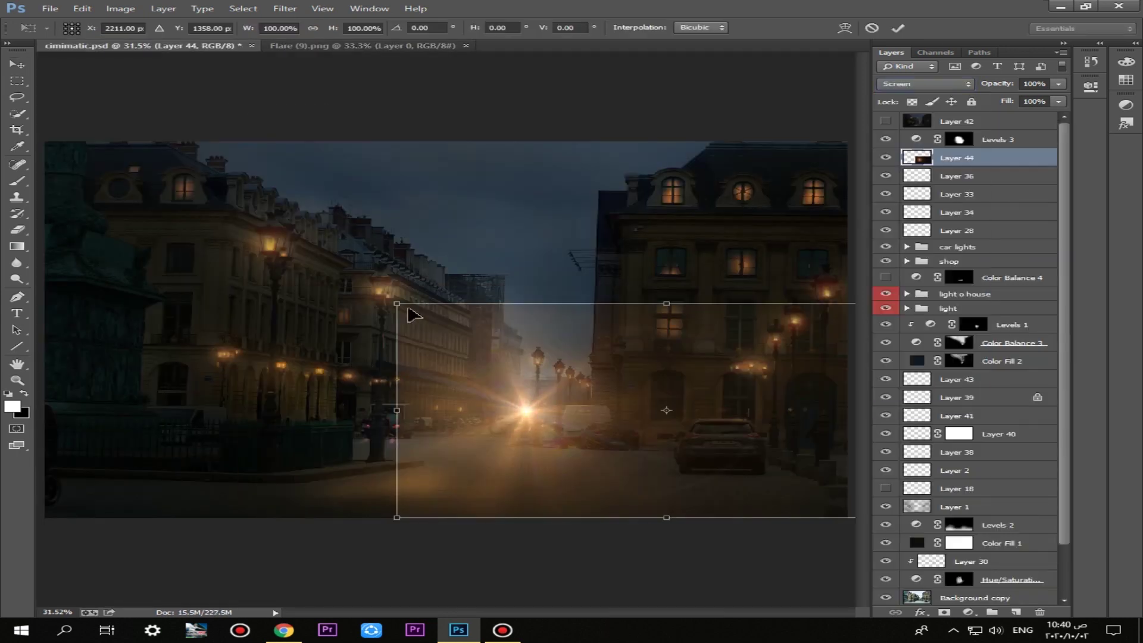
pyautogui.press('Escape')
pyautogui.hotkey('ctrl', 'l')
pyautogui.moveTo(530, 277); pyautogui.dragTo(585, 281)
pyautogui.press('Return')
# Scale the flare layer down and move it onto the distant lights beside the white van
pyautogui.hotkey('ctrl', 't')
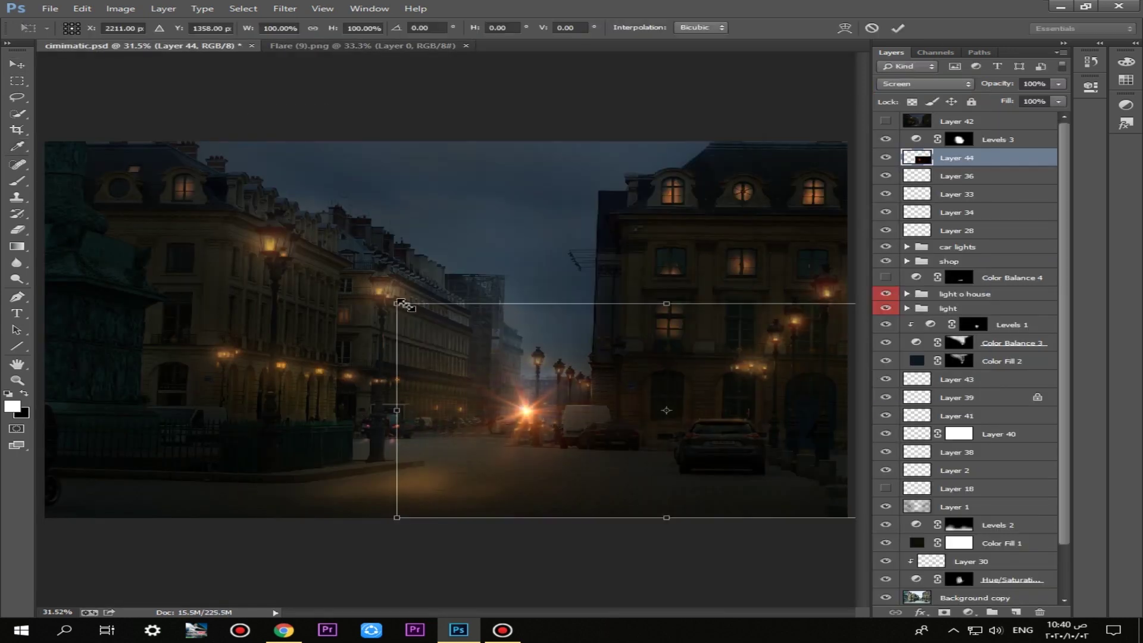
pyautogui.moveTo(433, 319); pyautogui.dragTo(586, 375)
pyautogui.moveTo(701, 416); pyautogui.dragTo(634, 417)
pyautogui.press('Return')
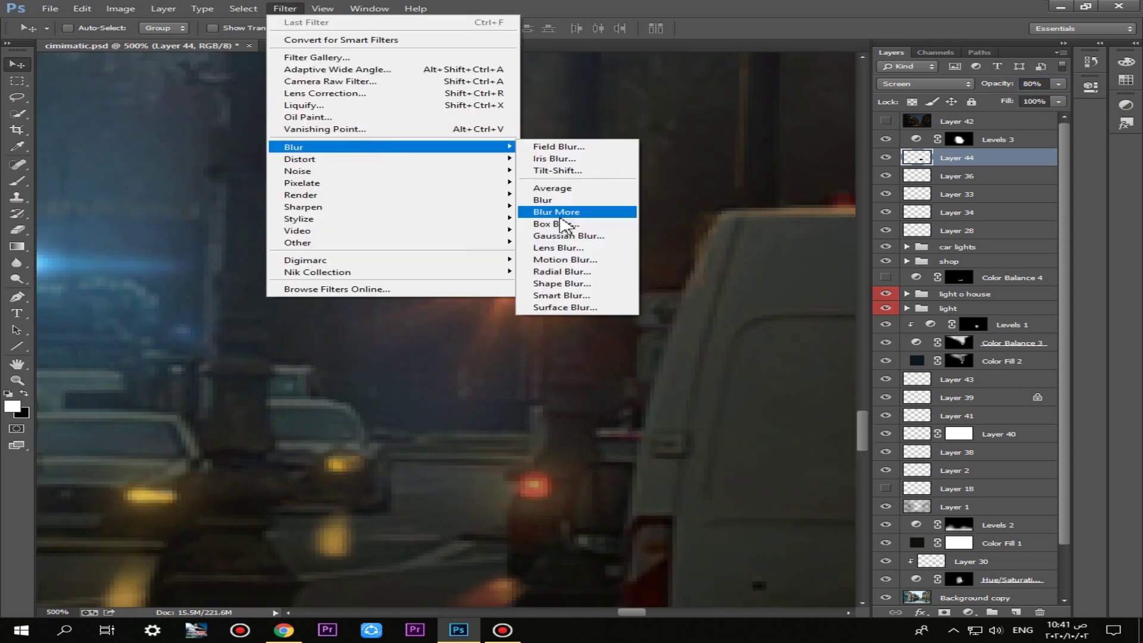
# Apply a Gaussian Blur with a radius of 0.2 pixels to the orange flare on Layer 44
pyautogui.click(625, 298)
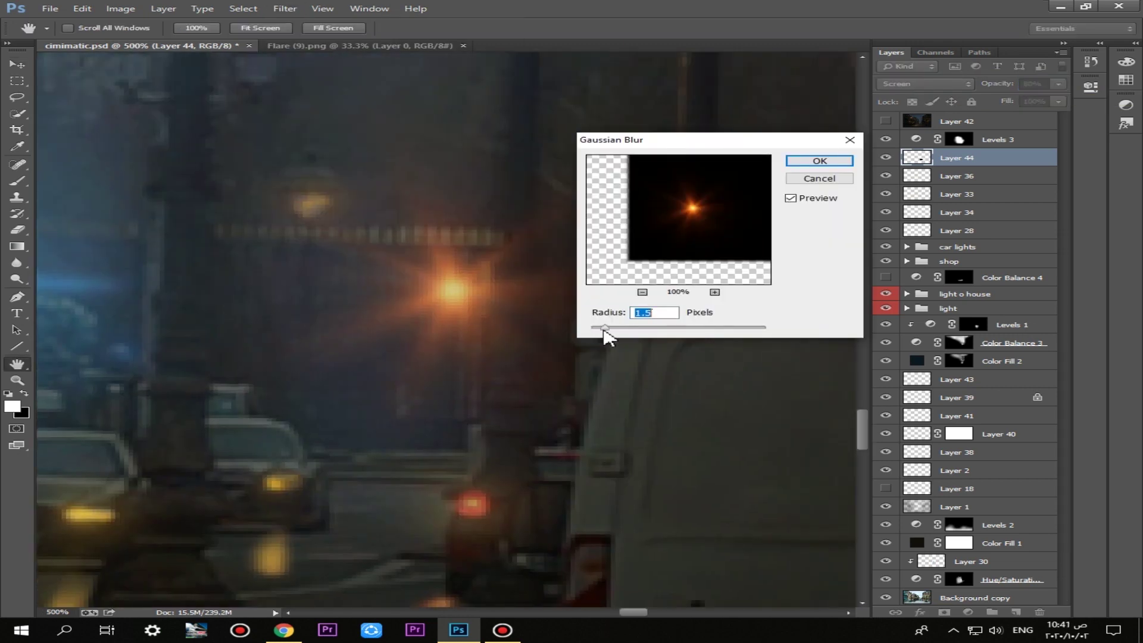
pyautogui.moveTo(607, 328); pyautogui.dragTo(602, 327)
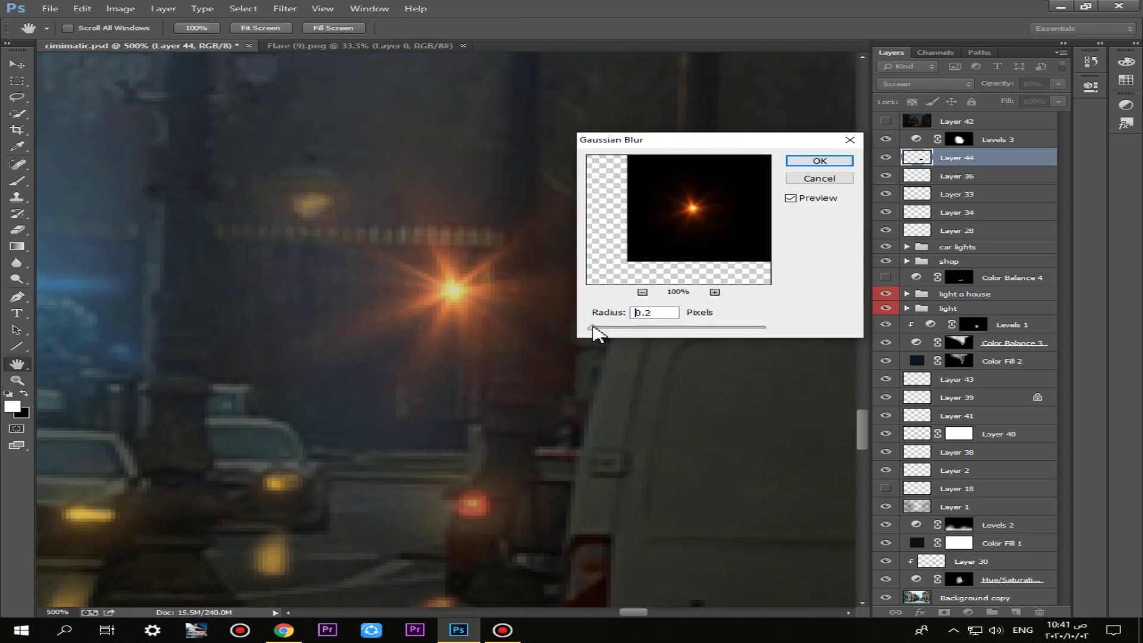
pyautogui.click(813, 160)
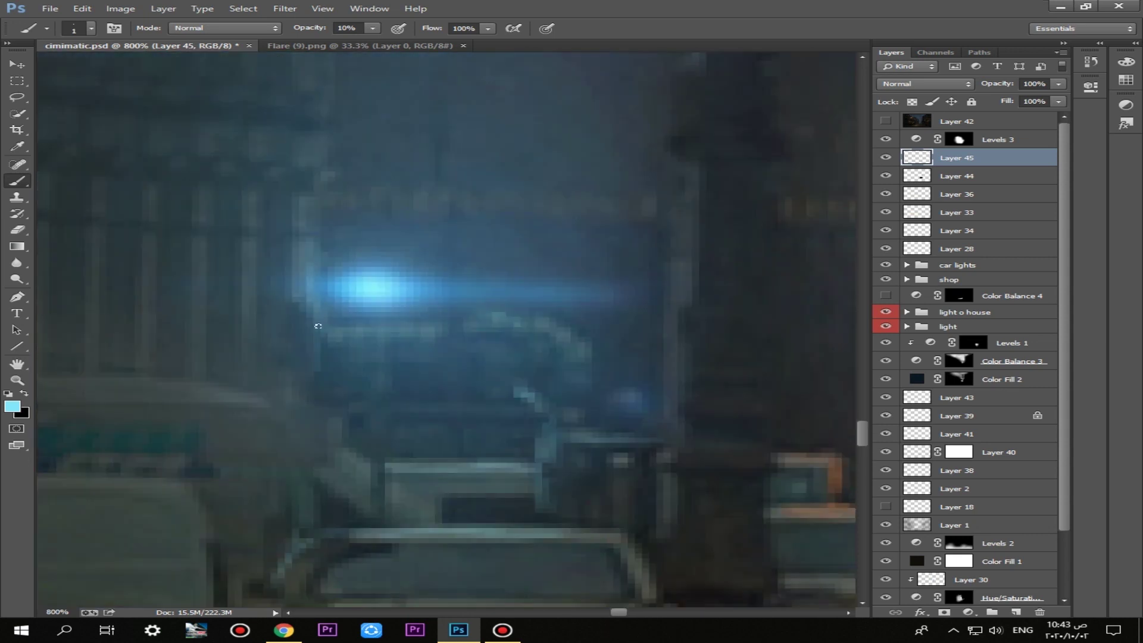
# Paint faint light-blue highlights along the edges around the blue light and nearby vehicles on Layer 45, using a 1-pixel brush at 10% opacity
pyautogui.moveTo(316, 329); pyautogui.dragTo(326, 463)
pyautogui.moveTo(344, 277); pyautogui.dragTo(336, 197)
pyautogui.moveTo(338, 196); pyautogui.dragTo(360, 331)
pyautogui.moveTo(398, 221); pyautogui.dragTo(371, 245)
pyautogui.moveTo(696, 470)
pyautogui.mouseDown()
pyautogui.moveTo(534, 256)
pyautogui.moveTo(565, 357)
pyautogui.mouseUp()
pyautogui.moveTo(539, 200); pyautogui.dragTo(537, 450)
pyautogui.moveTo(531, 447)
pyautogui.mouseDown()
pyautogui.moveTo(536, 372)
pyautogui.moveTo(569, 257)
pyautogui.mouseUp()
pyautogui.moveTo(571, 334); pyautogui.dragTo(573, 368)
pyautogui.moveTo(578, 209); pyautogui.dragTo(569, 324)
pyautogui.moveTo(706, 390); pyautogui.dragTo(367, 135)
pyautogui.moveTo(149, 505); pyautogui.dragTo(657, 259)
pyautogui.moveTo(428, 300); pyautogui.dragTo(699, 282)
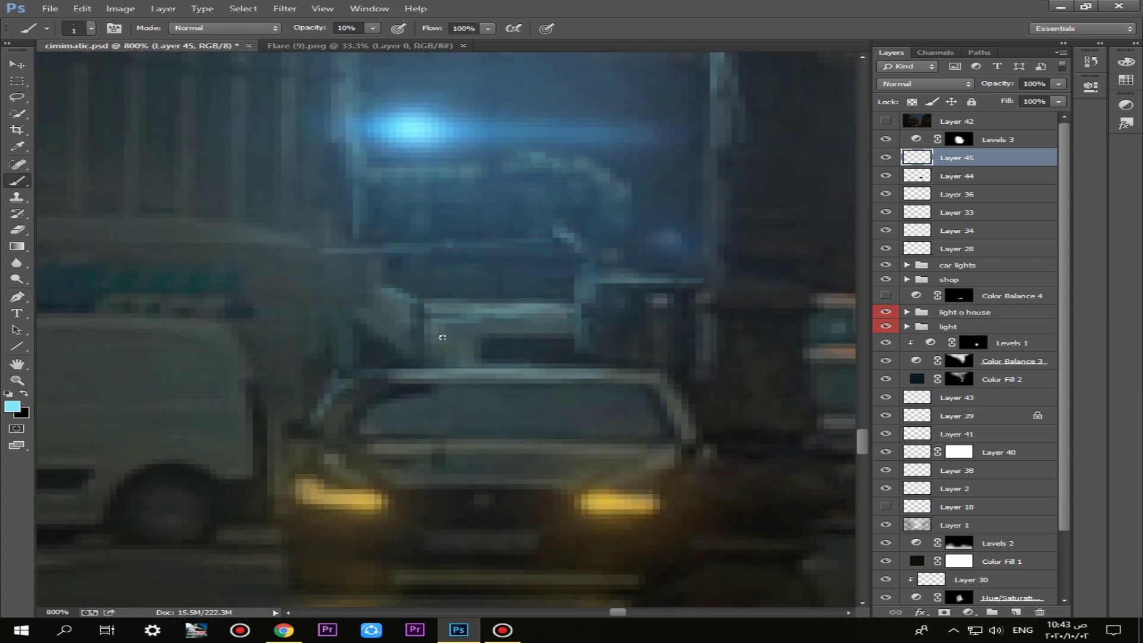
pyautogui.scroll(-6, 347, 237)
pyautogui.press('e')
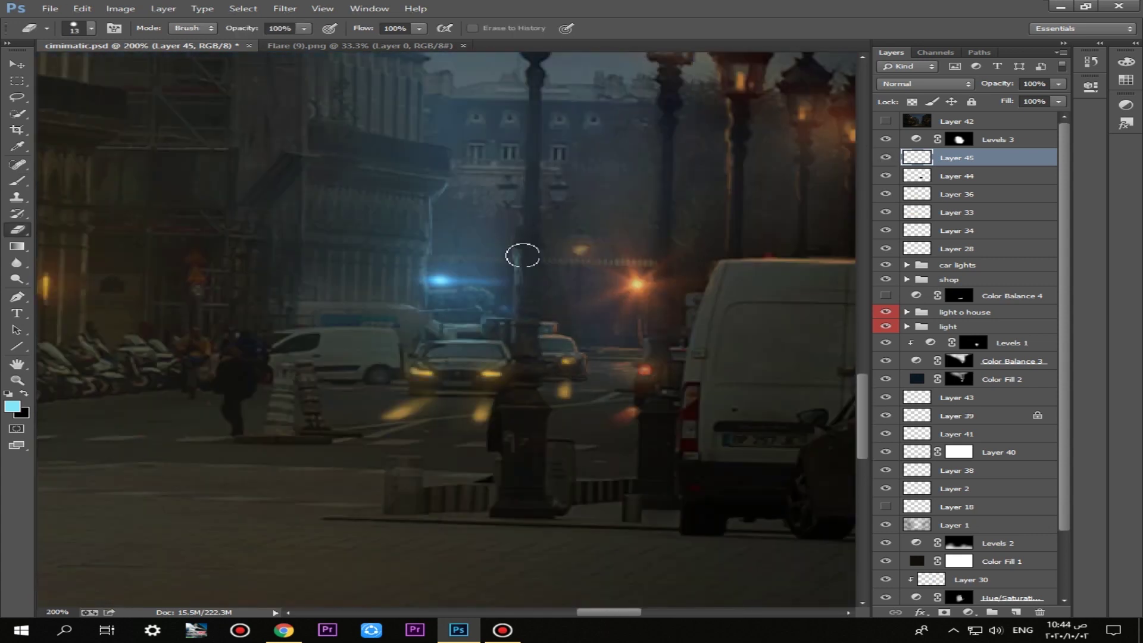
pyautogui.hotkey('ctrl', '0')
pyautogui.press('v')
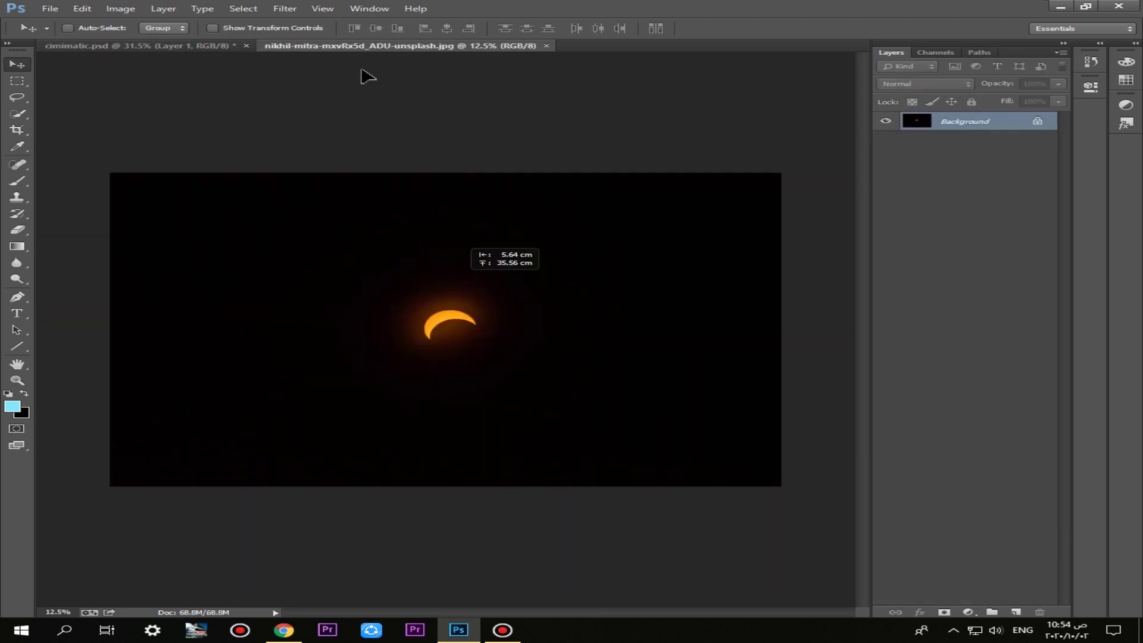
# Bring the eclipse image into cimimatic.psd as a layer above Layer 1 and set its blend mode to Screen
pyautogui.moveTo(361, 69); pyautogui.dragTo(504, 349)
pyautogui.click(928, 86)
pyautogui.click(911, 224)
# Scale the crescent moon down, flip and rotate it, and place it in the sky between the buildings
pyautogui.hotkey('ctrl', 't')
pyautogui.click(313, 28)
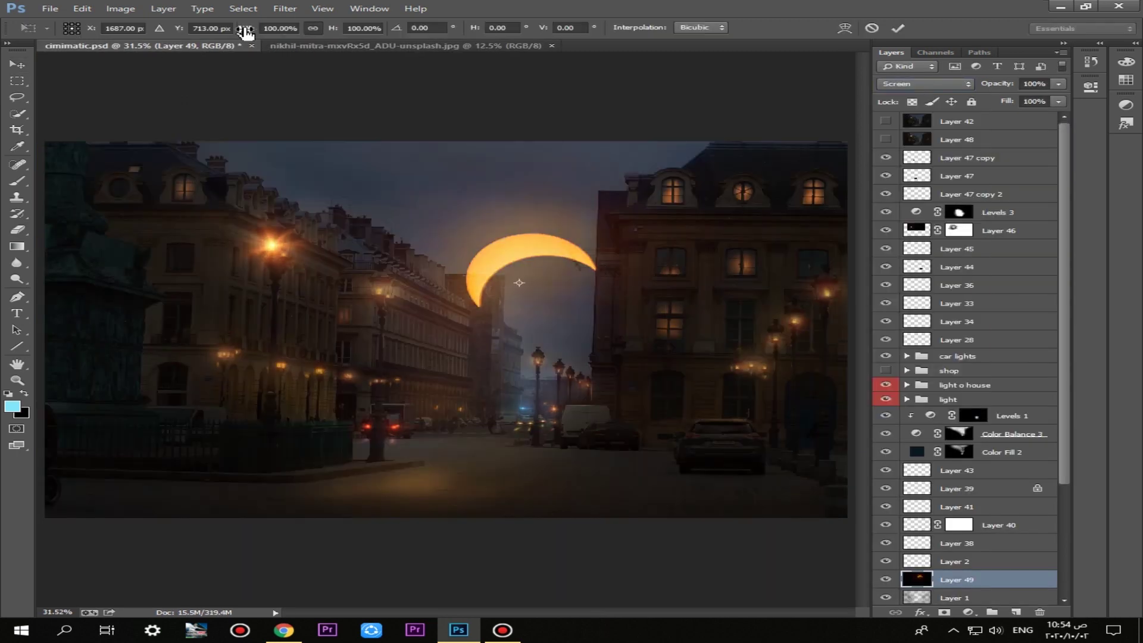
pyautogui.moveTo(245, 29); pyautogui.dragTo(161, 30)
pyautogui.rightClick(560, 275)
pyautogui.click(641, 465)
pyautogui.moveTo(643, 395); pyautogui.dragTo(424, 361)
pyautogui.press('Return')
pyautogui.moveTo(552, 289); pyautogui.dragTo(564, 288)
# Darken the moon layer's midtones slightly with Levels and choose a brush tip for the Eraser
pyautogui.hotkey('ctrl', 'l')
pyautogui.moveTo(530, 136); pyautogui.dragTo(888, 110)
pyautogui.moveTo(888, 251); pyautogui.dragTo(883, 249)
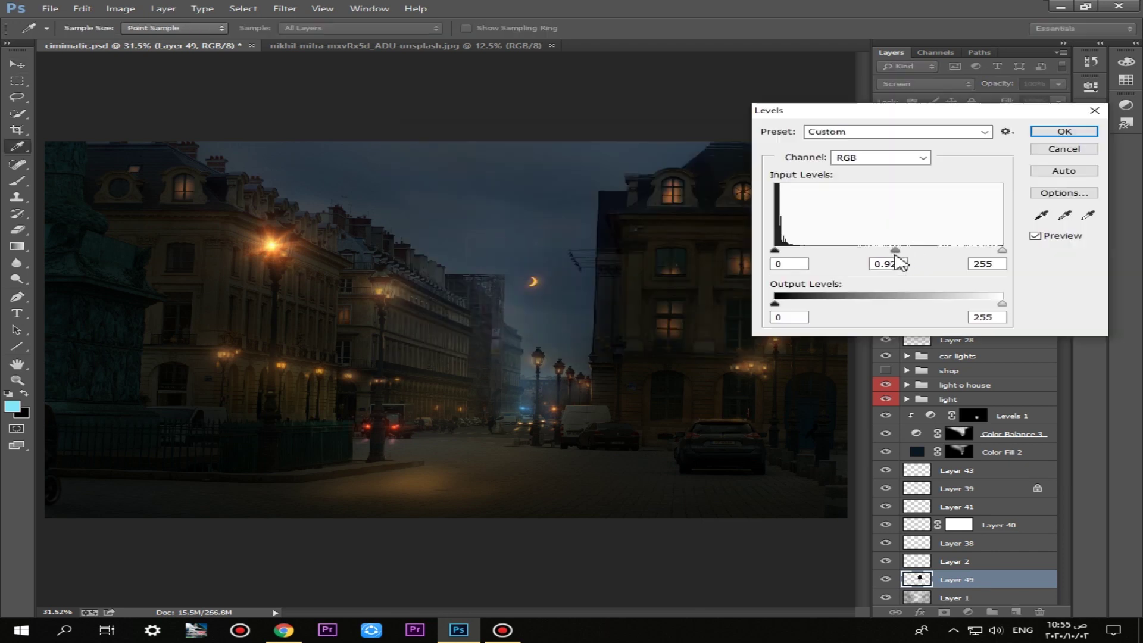
pyautogui.click(1063, 131)
pyautogui.press('e')
pyautogui.rightClick(469, 309)
pyautogui.doubleClick(572, 309)
pyautogui.press('v')
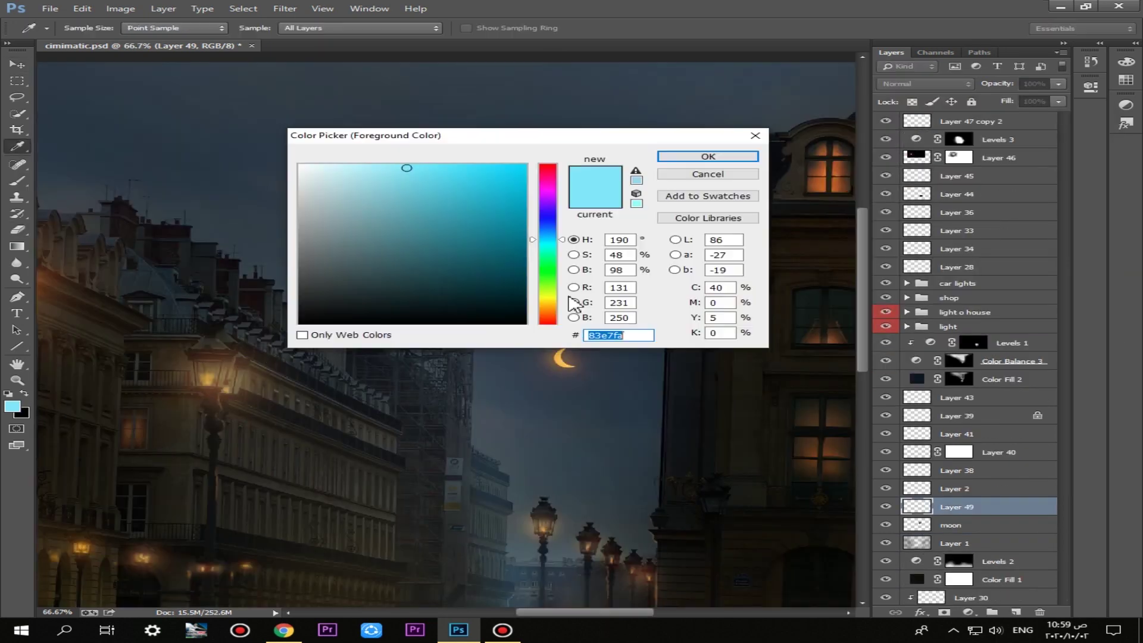
# Paint a soft orange glow over the moon on Layer 49 and set the layer's blend mode to Linear Dodge (Add)
pyautogui.click(571, 305)
pyautogui.click(708, 156)
pyautogui.press('[')
pyautogui.click(565, 358)
pyautogui.click(925, 83)
pyautogui.click(913, 219)
pyautogui.click(567, 359)
pyautogui.click(525, 259)
pyautogui.hotkey('ctrl', 'z')
pyautogui.hotkey('ctrl', '0')
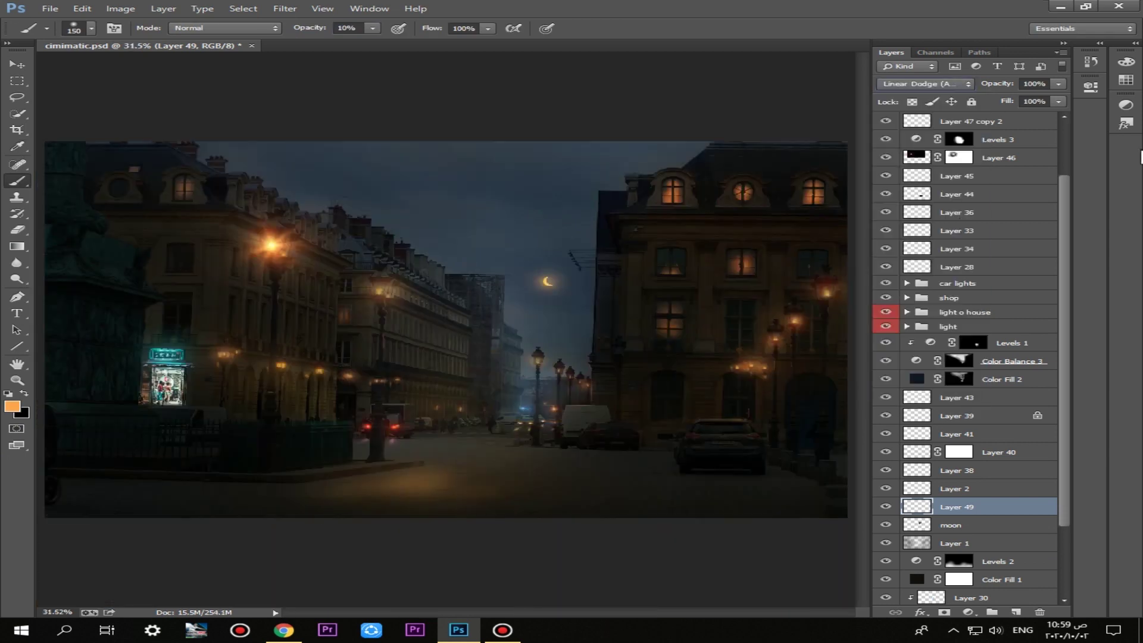
pyautogui.press('v')
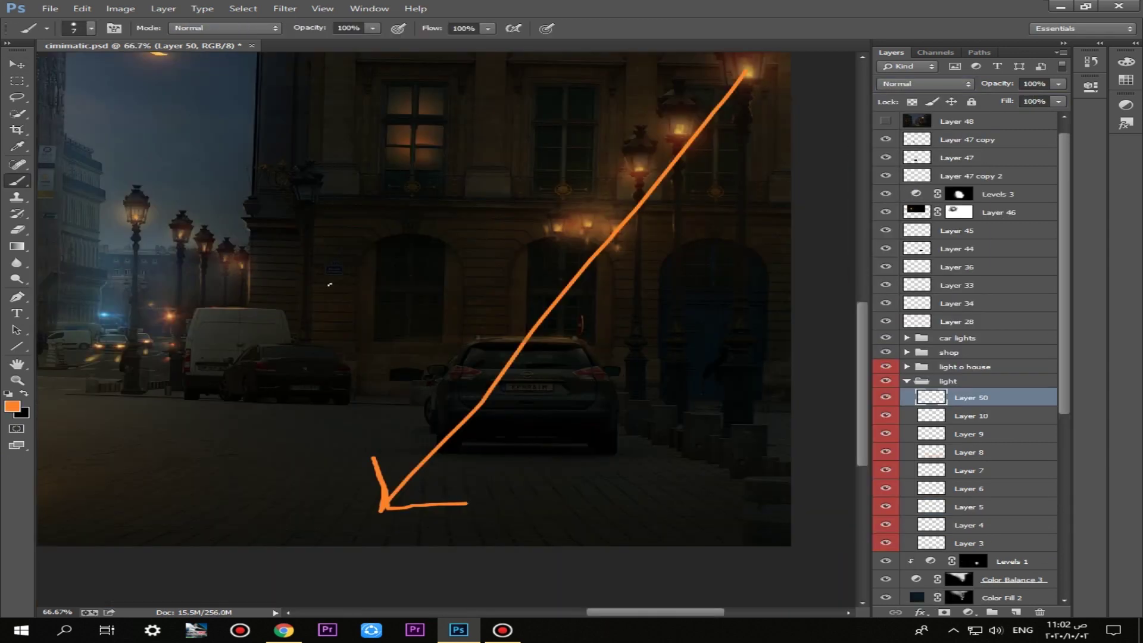
# Undo the last orange arrow strokes on Layer 50 and adjust the brush settings
pyautogui.hotkey('ctrl', 'alt', 'z')
pyautogui.hotkey('ctrl', 'alt', 'z')
pyautogui.rightClick(369, 322)
pyautogui.click(345, 31)
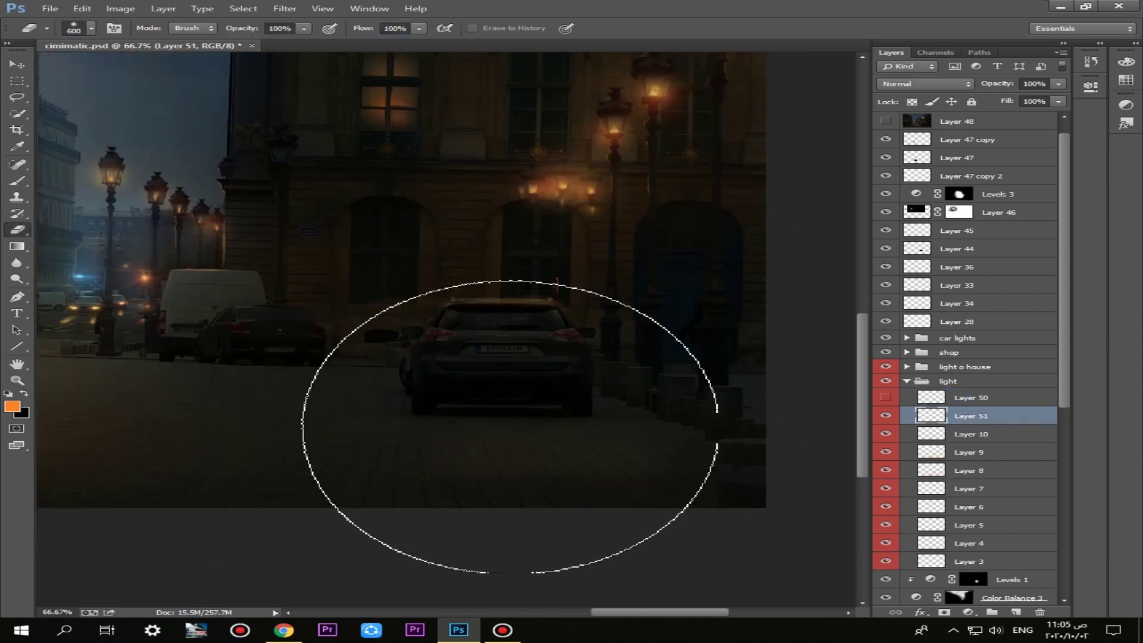
# Paint a faint orange glow on the pavement behind the parked car on Layer 51 and trim its lower edge with a 250-pixel eraser
pyautogui.scroll(-1, 440, 487)
pyautogui.press('[')
pyautogui.press('[')
pyautogui.press('[')
pyautogui.press('[')
pyautogui.press('[')
pyautogui.press('[')
pyautogui.press('[')
pyautogui.press('b')
pyautogui.moveTo(452, 448); pyautogui.dragTo(548, 448)
pyautogui.press('e')
pyautogui.press(']')
pyautogui.press(']')
pyautogui.moveTo(464, 476); pyautogui.dragTo(688, 487)
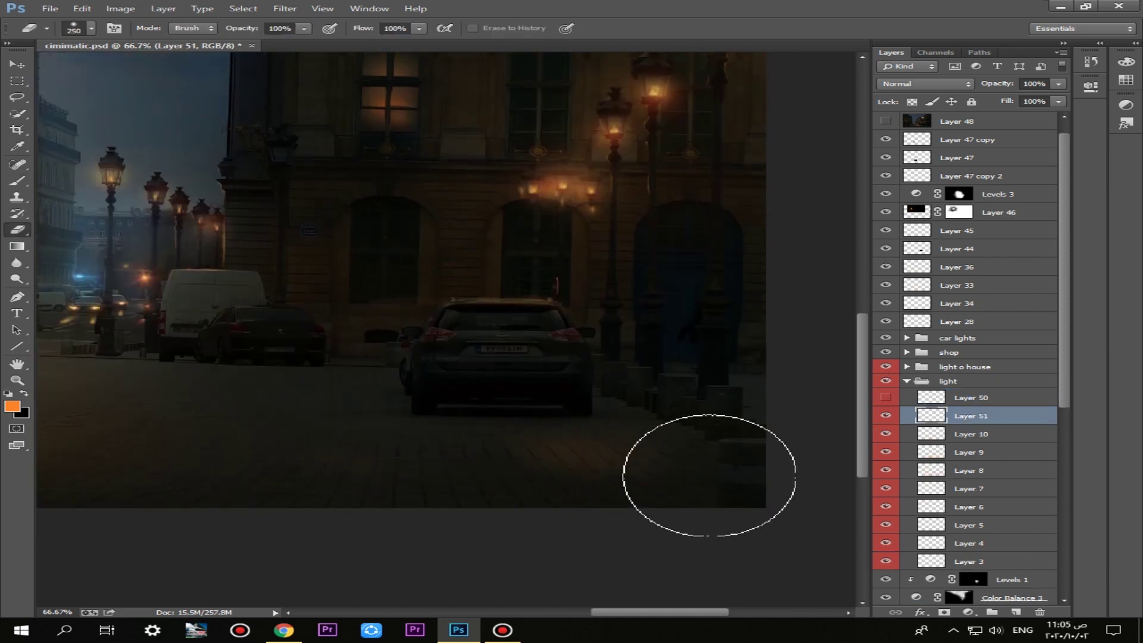
# Extend the orange pavement glow toward the square's centre and erase the excess beside the car
pyautogui.scroll(-1, 416, 447)
pyautogui.press('b')
pyautogui.moveTo(501, 437); pyautogui.dragTo(295, 424)
pyautogui.press('e')
pyautogui.moveTo(372, 379); pyautogui.dragTo(419, 496)
# Strengthen the pavement glow with a larger brush at 5% opacity and fade its far end with the Eraser
pyautogui.press('b')
pyautogui.press(']')
pyautogui.press(']')
pyautogui.press(']')
pyautogui.press(']')
pyautogui.press(']')
pyautogui.press(']')
pyautogui.press(']')
pyautogui.moveTo(417, 451); pyautogui.dragTo(529, 426)
pyautogui.press('e')
pyautogui.moveTo(298, 426); pyautogui.dragTo(436, 426)
pyautogui.press('b')
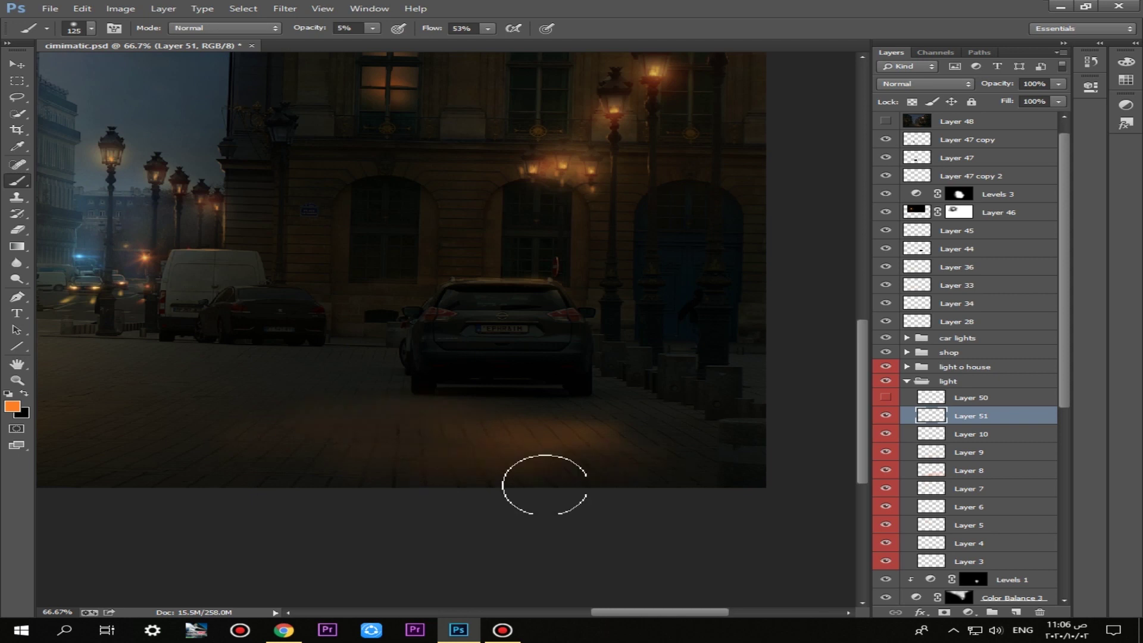
pyautogui.press('e')
pyautogui.press('b')
pyautogui.press('e')
pyautogui.press('b')
# Paint a lighter orange core inside the pavement glow on a new layer, using a small brush at 5% opacity
pyautogui.click(12, 407)
pyautogui.click(439, 166)
pyautogui.click(709, 156)
pyautogui.press('[')
pyautogui.press('[')
pyautogui.press('[')
pyautogui.press('[')
pyautogui.press('[')
pyautogui.press('[')
pyautogui.press('[')
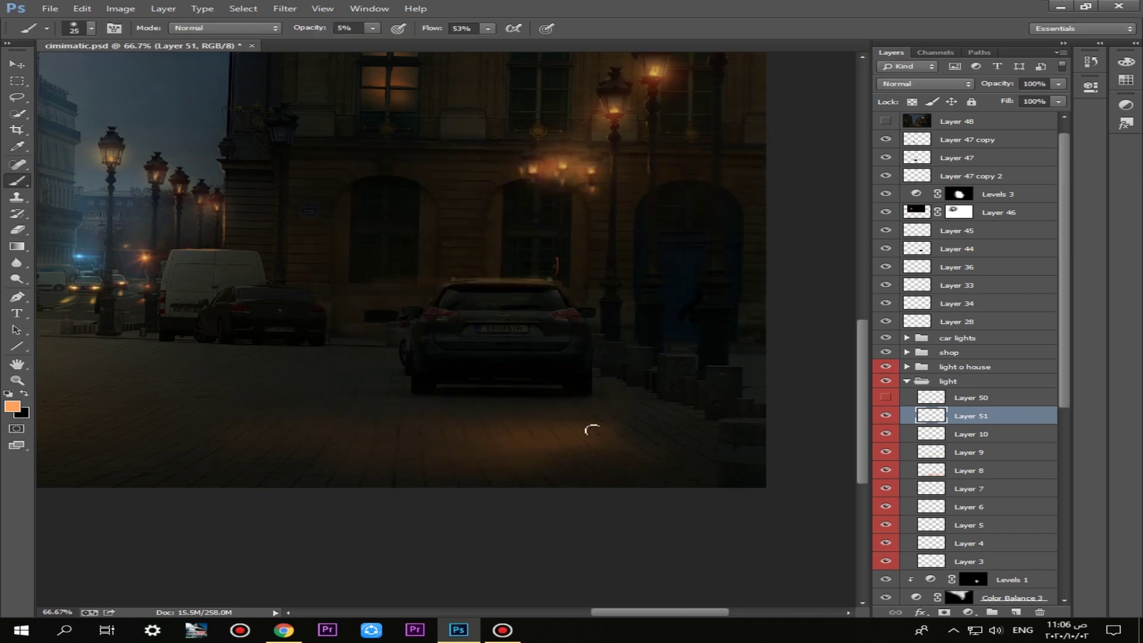
pyautogui.hotkey('ctrl', 'shift', 'alt', 'n')
pyautogui.moveTo(569, 429); pyautogui.dragTo(483, 426)
# Shape the bright core on Layer 52 by erasing around its edges behind the car
pyautogui.press('e')
pyautogui.moveTo(392, 449); pyautogui.dragTo(540, 387)
pyautogui.press('b')
pyautogui.press('e')
pyautogui.click(450, 428)
pyautogui.press('b')
pyautogui.press('e')
pyautogui.click(600, 398)
pyautogui.press('b')
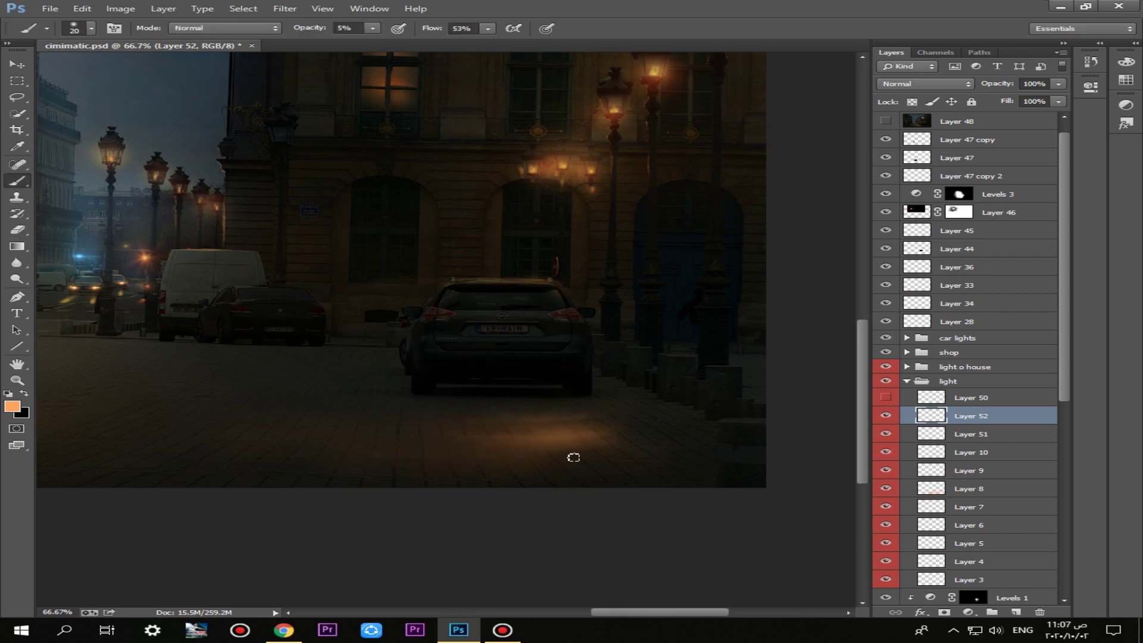
# Touch up the pavement light on Layer 52 with more light orange strokes and erase the overspill along the lower edge
pyautogui.press('e')
pyautogui.click(499, 518)
pyautogui.press('b')
pyautogui.moveTo(727, 389); pyautogui.dragTo(648, 462)
pyautogui.moveTo(488, 518); pyautogui.dragTo(289, 513)
pyautogui.press('e')
pyautogui.click(355, 539)
pyautogui.press('v')
pyautogui.hotkey('ctrl', '0')
pyautogui.scroll(3, 809, 498)
pyautogui.moveTo(550, 358); pyautogui.dragTo(256, 274)
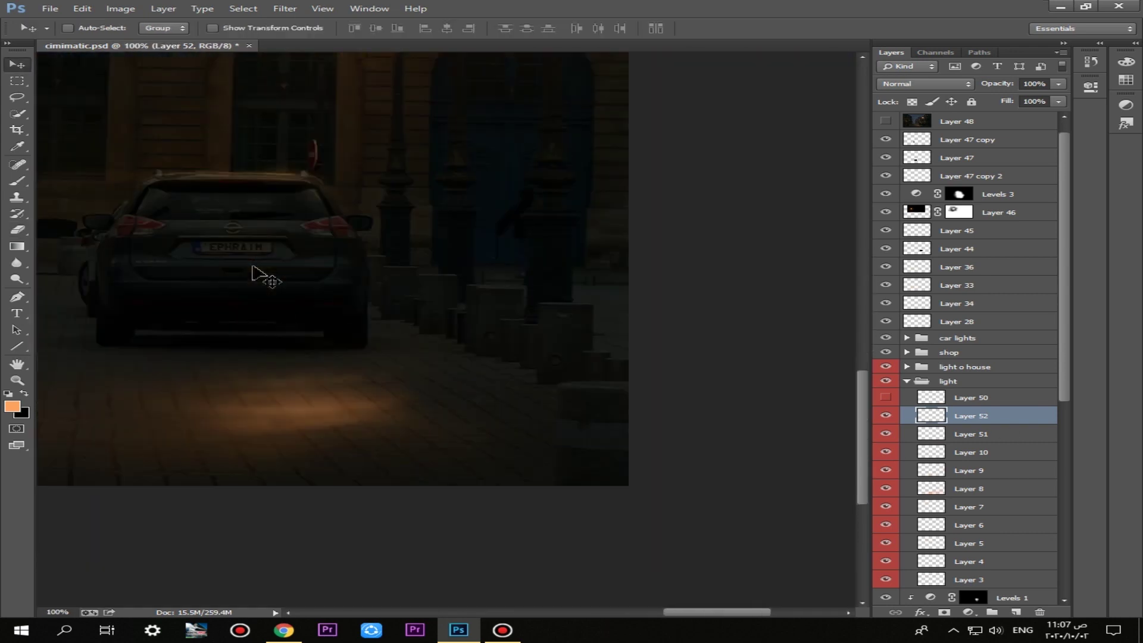
# Add a new layer in the light group with the Overlay blend mode and apply a small Hue/Saturation adjustment
pyautogui.press('b')
pyautogui.hotkey('ctrl', 'shift', 'alt', 'n')
pyautogui.click(925, 84)
pyautogui.click(920, 252)
pyautogui.hotkey('ctrl', 'u')
pyautogui.moveTo(530, 228); pyautogui.dragTo(541, 233)
pyautogui.press('Return')
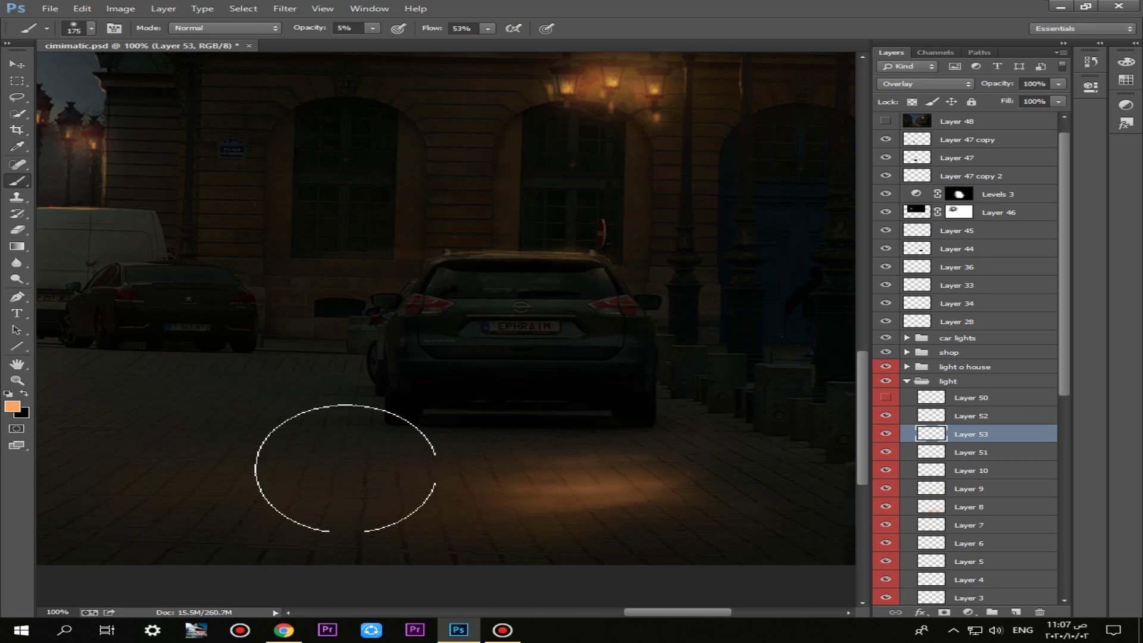
# Paint broad orange light across the pavement behind the car on Layer 53 with a 175-pixel brush at 5% opacity
pyautogui.moveTo(238, 494); pyautogui.dragTo(593, 477)
pyautogui.moveTo(511, 492); pyautogui.dragTo(185, 512)
pyautogui.moveTo(689, 463); pyautogui.dragTo(485, 469)
# Soften the bright pavement core on Layer 52 with a Gaussian Blur of 1.0 pixel radius
pyautogui.click(971, 416)
pyautogui.click(285, 9)
pyautogui.click(587, 236)
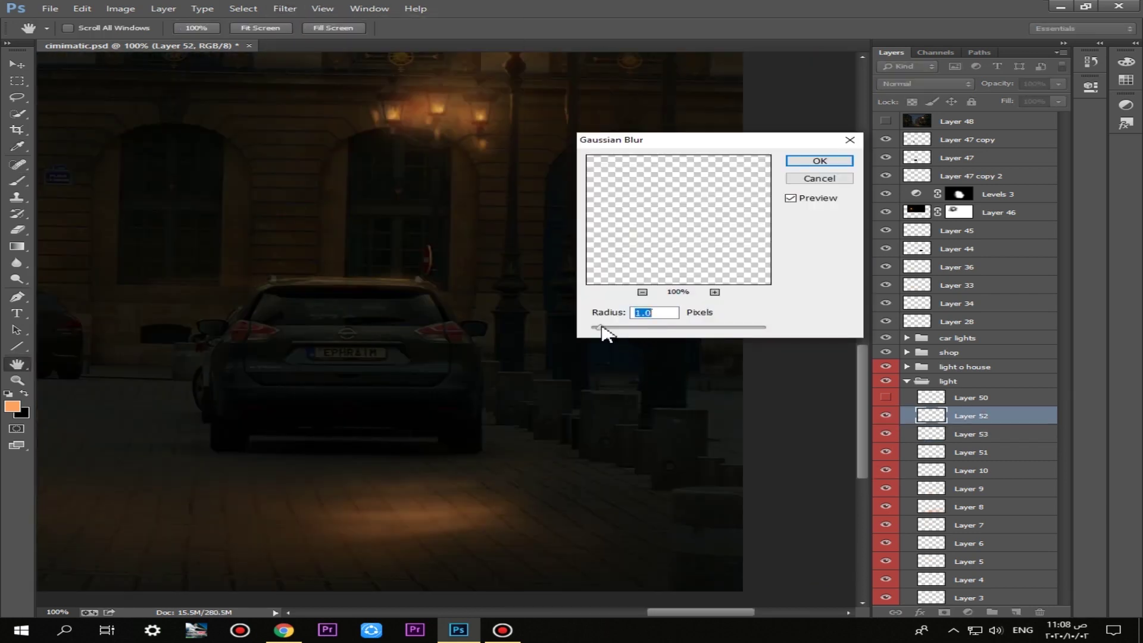
pyautogui.press('Return')
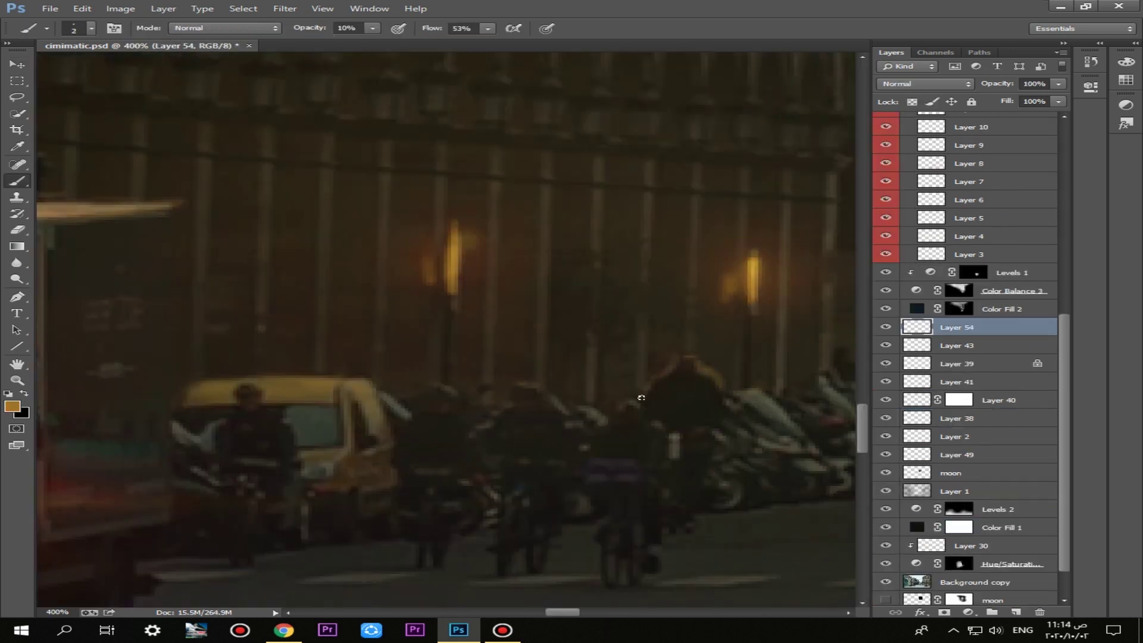
# Paint thin amber rim highlights on the cyclists and motorbikes below the wall lamps on Layer 54, enlarging the brush to 9 pixels
pyautogui.scroll(-1, 486, 393)
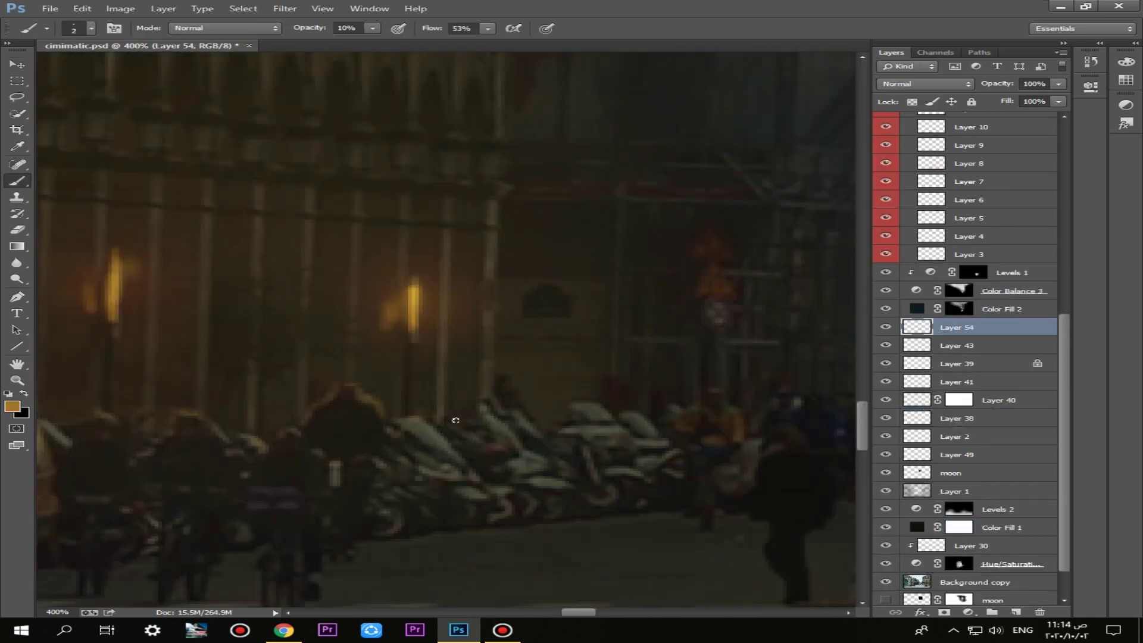
pyautogui.scroll(3, 500, 425)
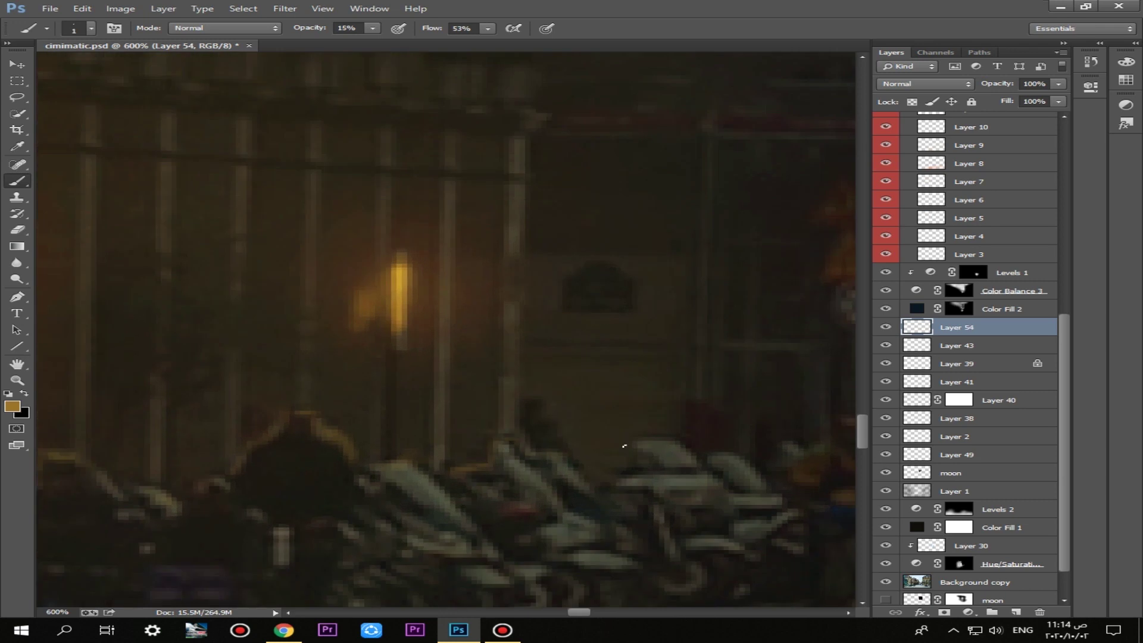
pyautogui.press(']')
pyautogui.press(']')
pyautogui.press(']')
pyautogui.press(']')
pyautogui.press(']')
pyautogui.press(']')
pyautogui.press(']')
pyautogui.press(']')
pyautogui.hotkey('ctrl', '0')
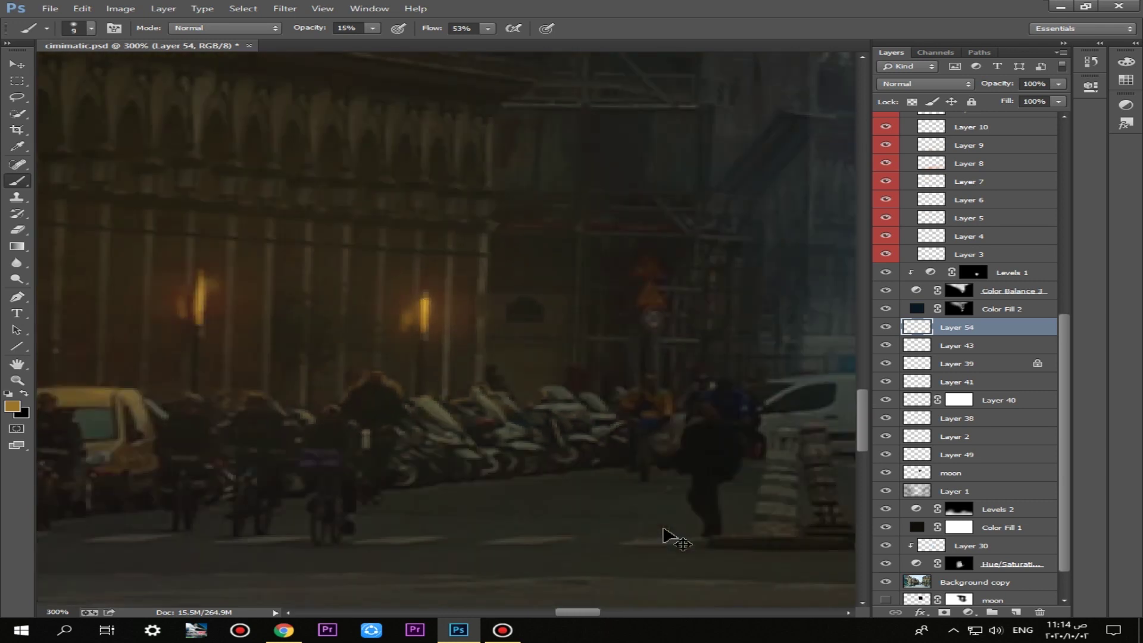
pyautogui.press('e')
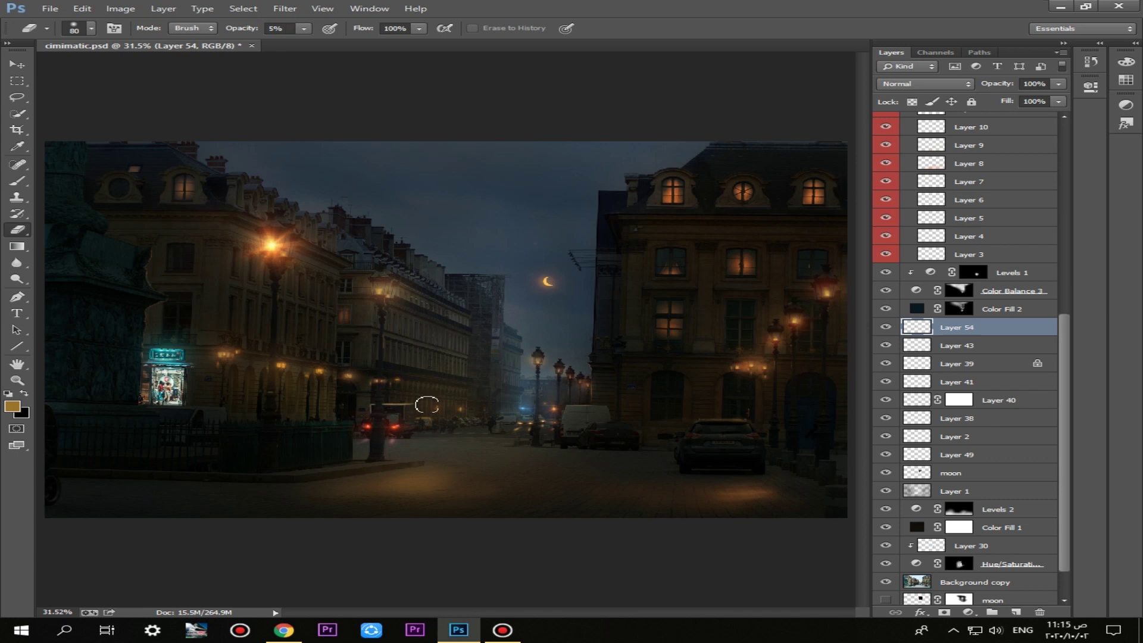